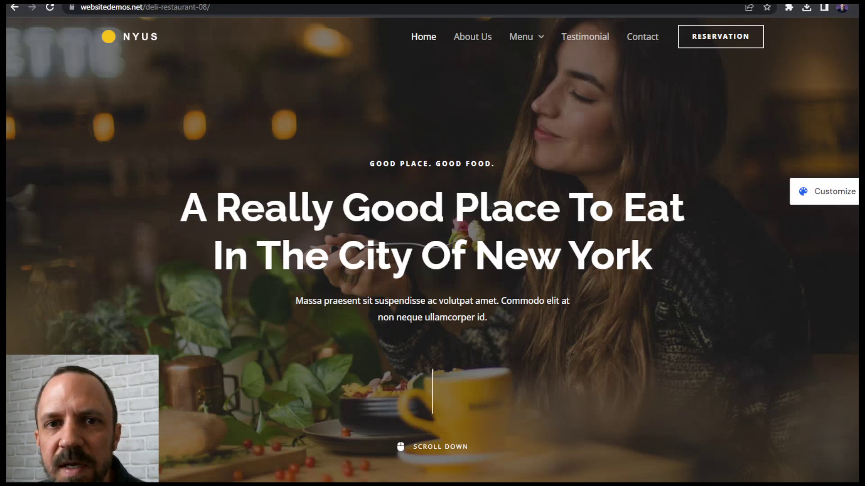
Step: Scroll through the NYUS deli restaurant demo and view its About Us page
{"action": "scroll", "coordinate": [433, 243], "scroll_direction": "down", "scroll_amount": 15}
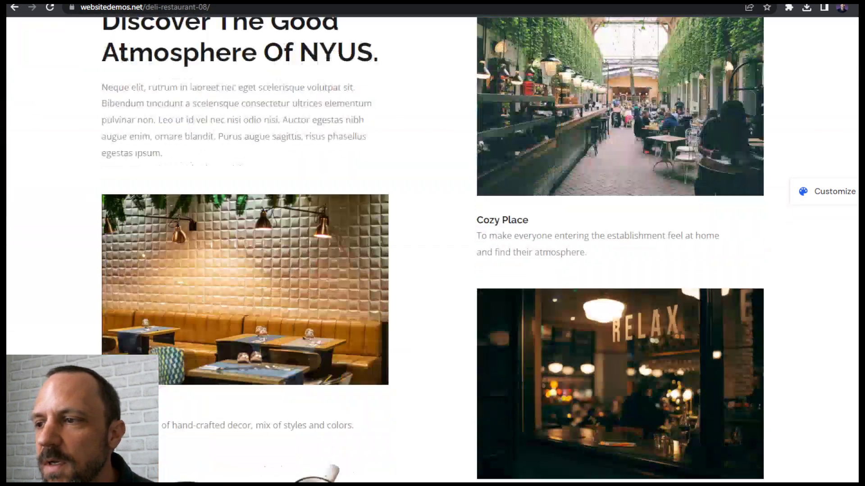
{"action": "scroll", "coordinate": [433, 243], "scroll_direction": "down", "scroll_amount": 20}
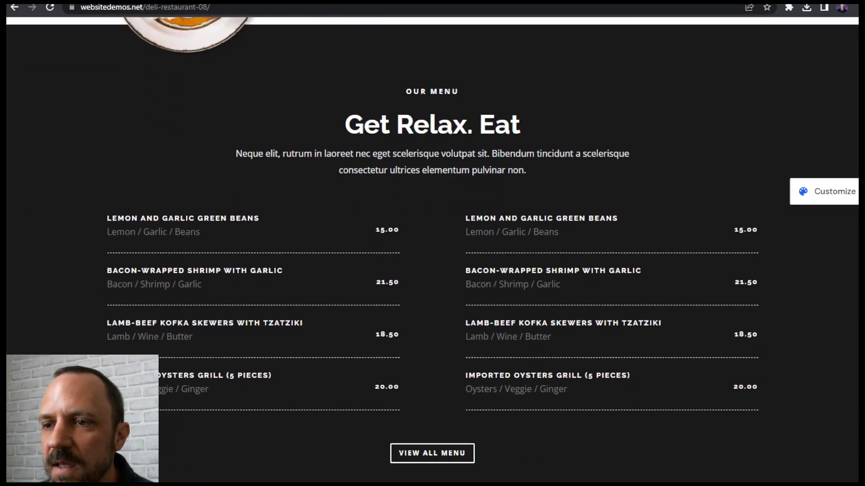
{"action": "scroll", "coordinate": [834, 349], "scroll_direction": "down", "scroll_amount": 20}
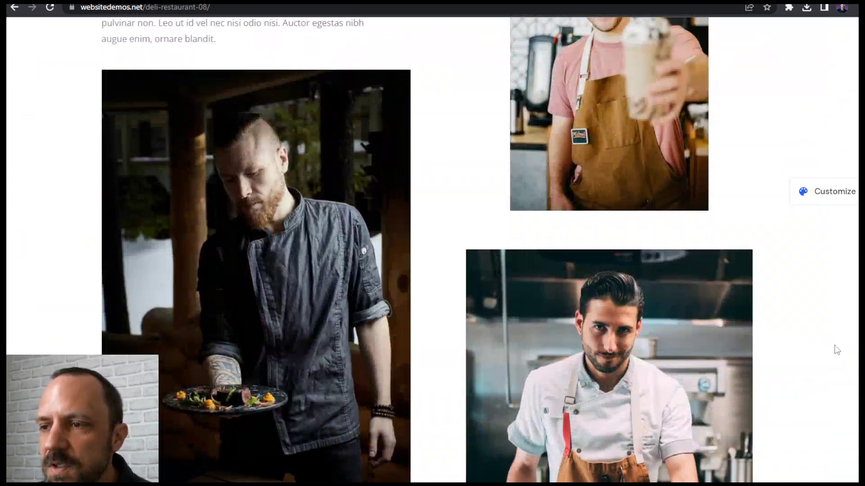
{"action": "scroll", "coordinate": [834, 349], "scroll_direction": "up", "scroll_amount": 20}
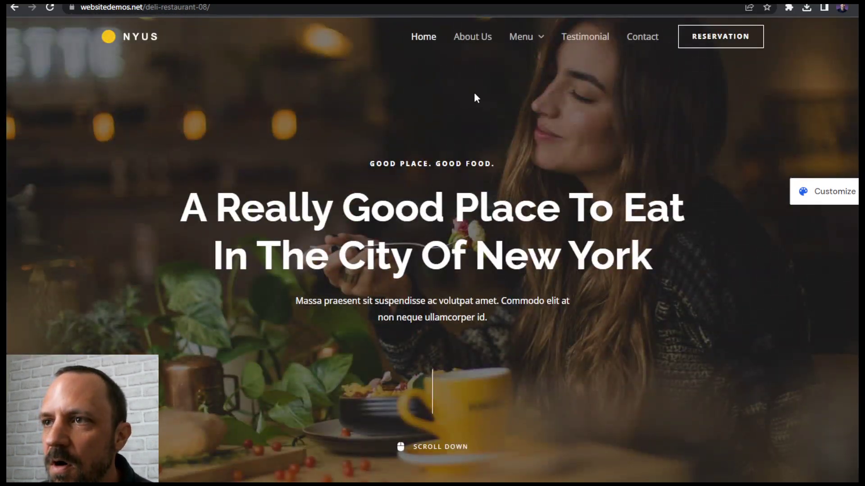
{"action": "left_click", "coordinate": [464, 35]}
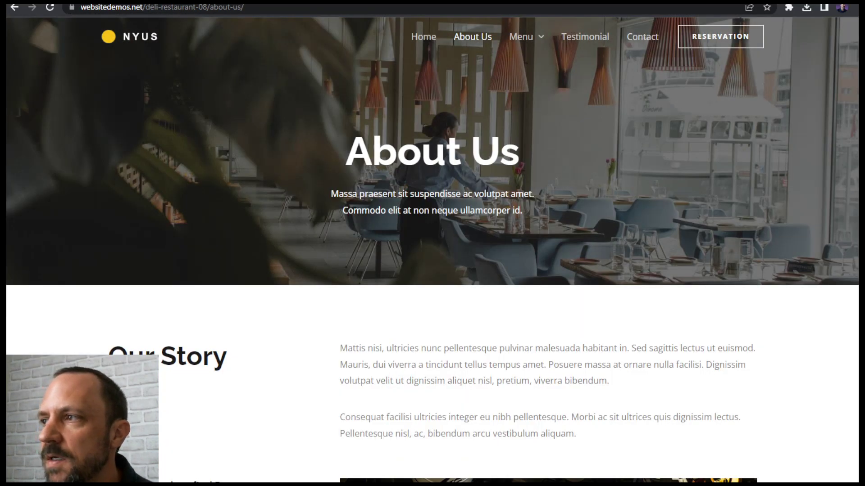
{"action": "scroll", "coordinate": [841, 85], "scroll_direction": "down", "scroll_amount": 20}
{"action": "scroll", "coordinate": [841, 85], "scroll_direction": "up", "scroll_amount": 20}
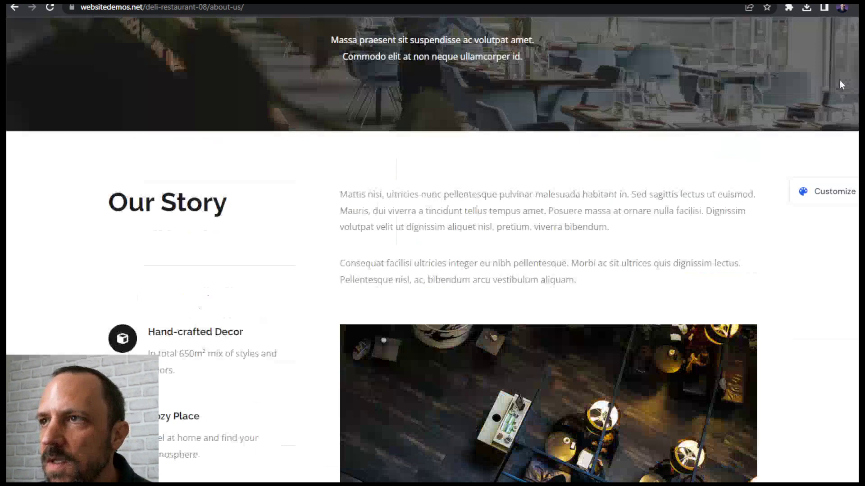
{"action": "scroll", "coordinate": [841, 85], "scroll_direction": "up", "scroll_amount": 3}
Step: Close the demo tab and browse the Spectra free demo website templates
{"action": "key", "text": "ctrl+w"}
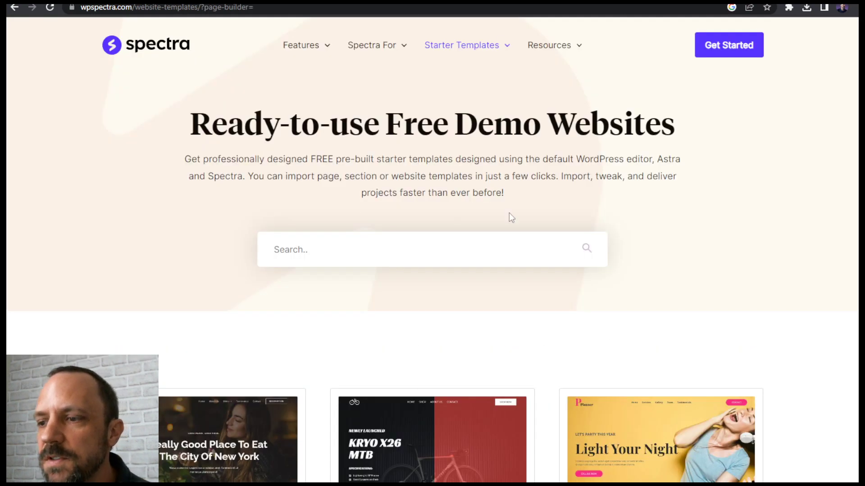
{"action": "scroll", "coordinate": [510, 217], "scroll_direction": "down", "scroll_amount": 5}
{"action": "scroll", "coordinate": [510, 216], "scroll_direction": "down", "scroll_amount": 8}
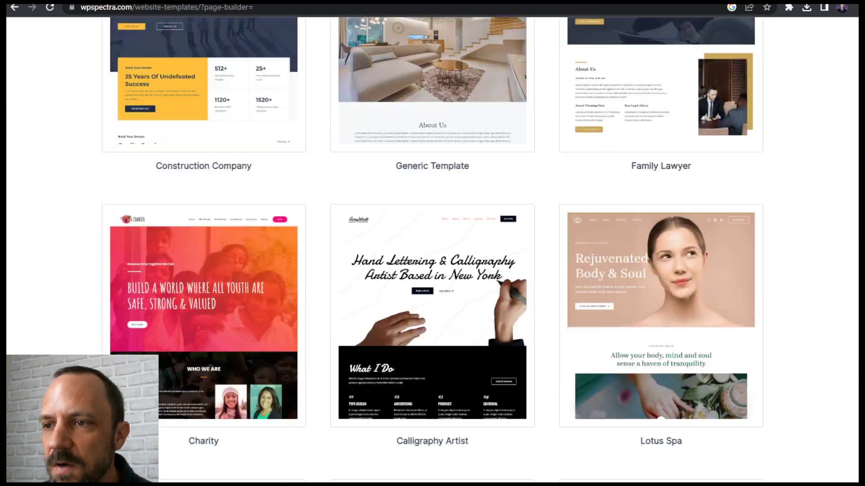
{"action": "scroll", "coordinate": [432, 250], "scroll_direction": "down", "scroll_amount": 20}
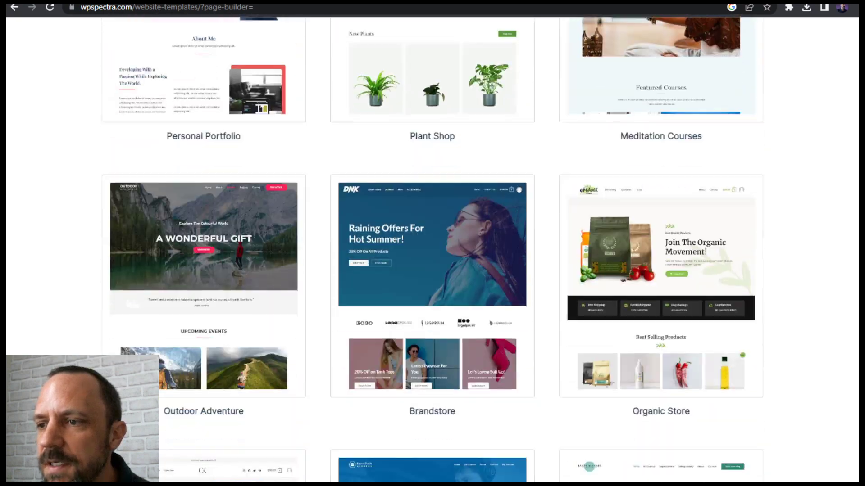
{"action": "scroll", "coordinate": [433, 250], "scroll_direction": "down", "scroll_amount": 10}
{"action": "scroll", "coordinate": [433, 250], "scroll_direction": "up", "scroll_amount": 15}
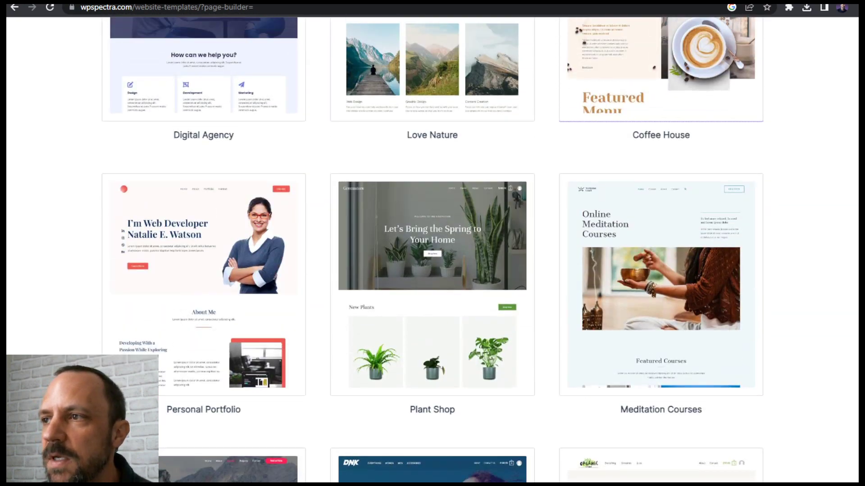
Step: Open the Coffee House template's full demo site and look over its About page
{"action": "left_click", "coordinate": [648, 82]}
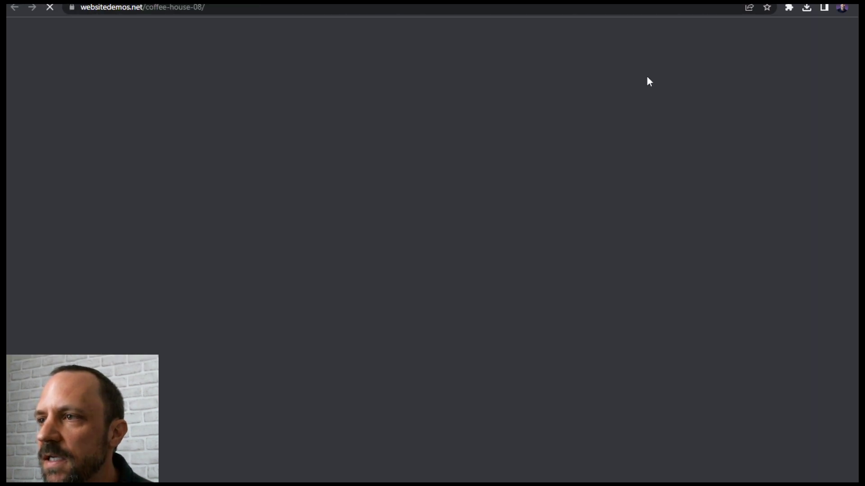
{"action": "scroll", "coordinate": [546, 215], "scroll_direction": "down", "scroll_amount": 15}
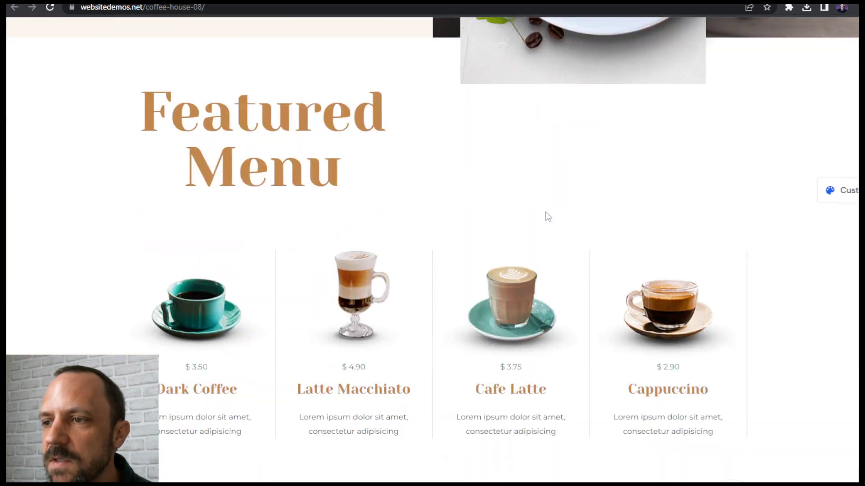
{"action": "scroll", "coordinate": [546, 217], "scroll_direction": "up", "scroll_amount": 15}
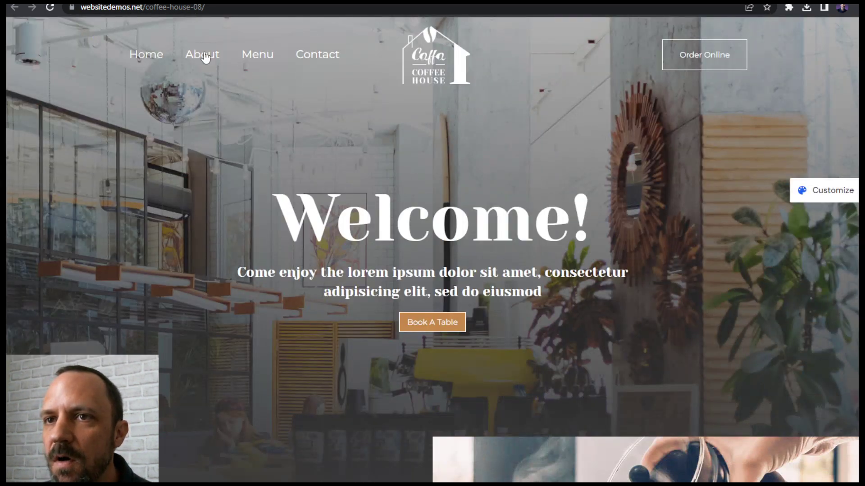
{"action": "left_click", "coordinate": [203, 54]}
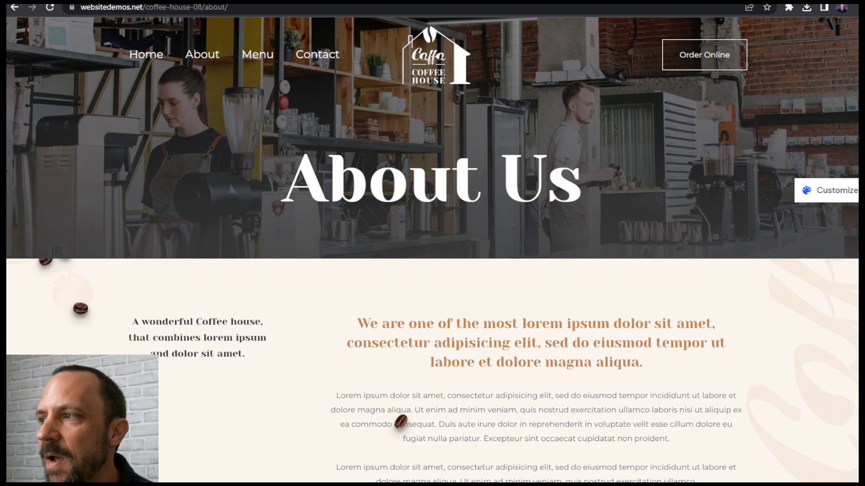
{"action": "scroll", "coordinate": [432, 243], "scroll_direction": "down", "scroll_amount": 15}
{"action": "scroll", "coordinate": [433, 243], "scroll_direction": "up", "scroll_amount": 15}
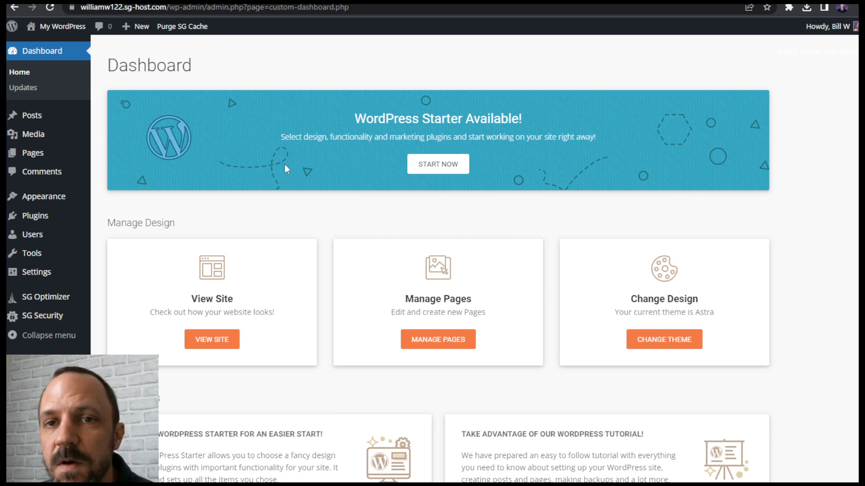
Step: Go to Appearance > Themes > Add New and search the theme directory for 'astra'
{"action": "mouse_move", "coordinate": [45, 198]}
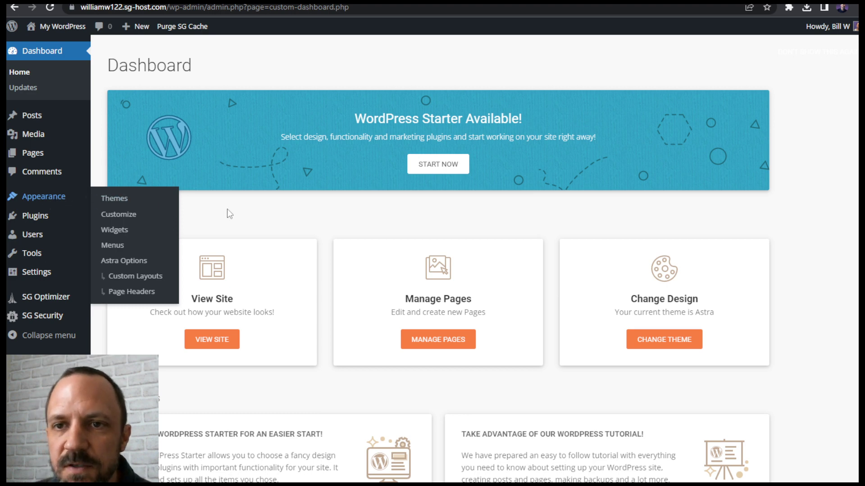
{"action": "left_click", "coordinate": [99, 199]}
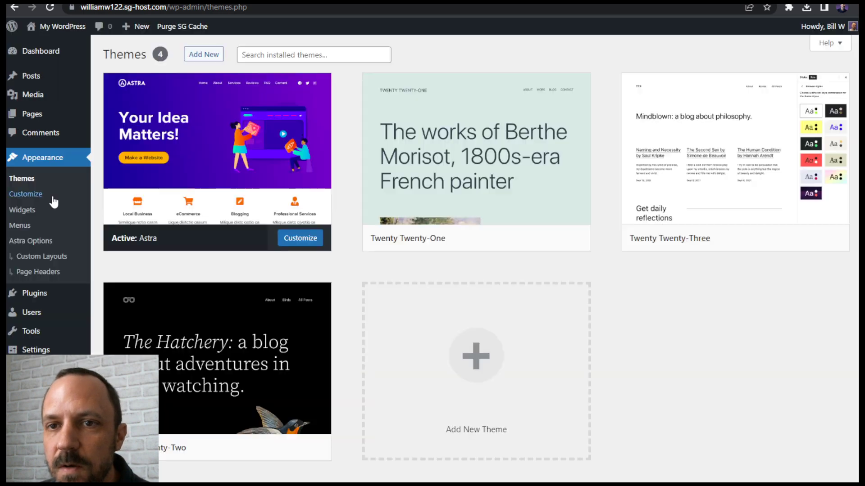
{"action": "left_click", "coordinate": [208, 55]}
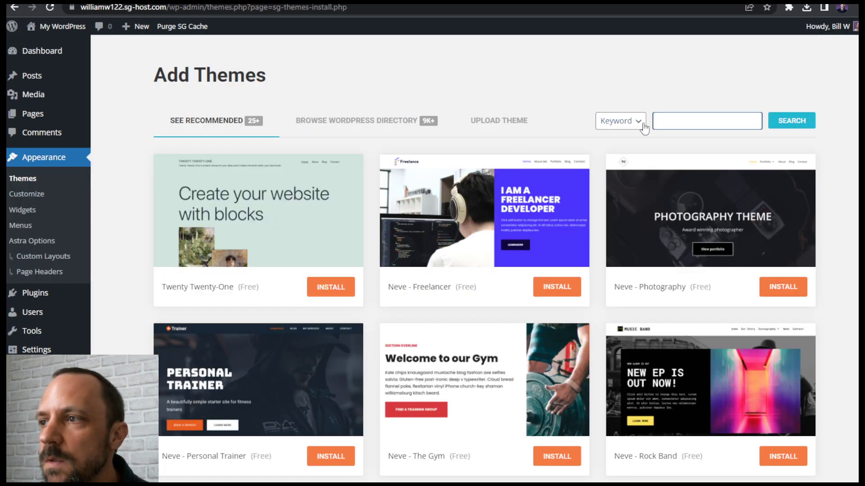
{"action": "type", "text": "astra"}
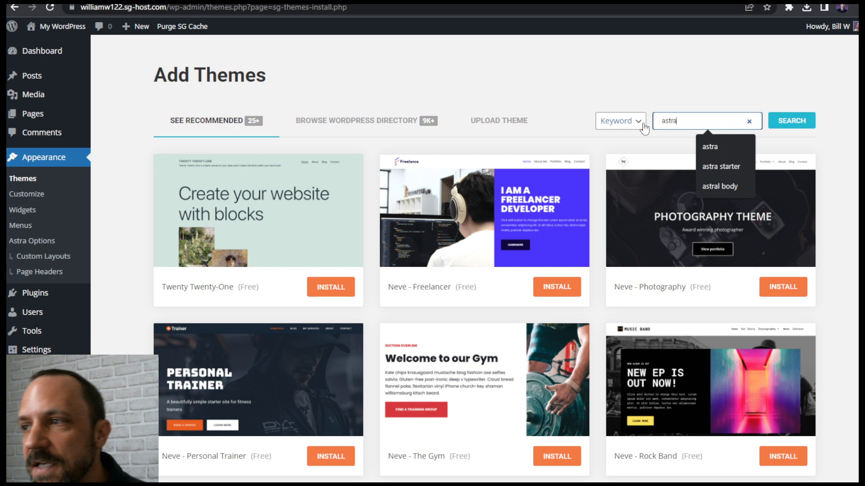
{"action": "left_click", "coordinate": [791, 125]}
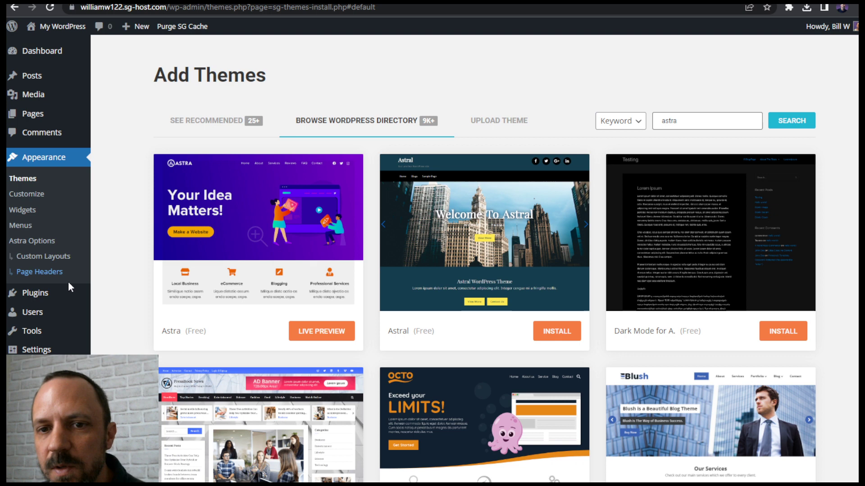
Step: Search Plugins > Add New for 'spectra' and confirm Spectra Gutenberg Blocks shows Active
{"action": "mouse_move", "coordinate": [35, 294]}
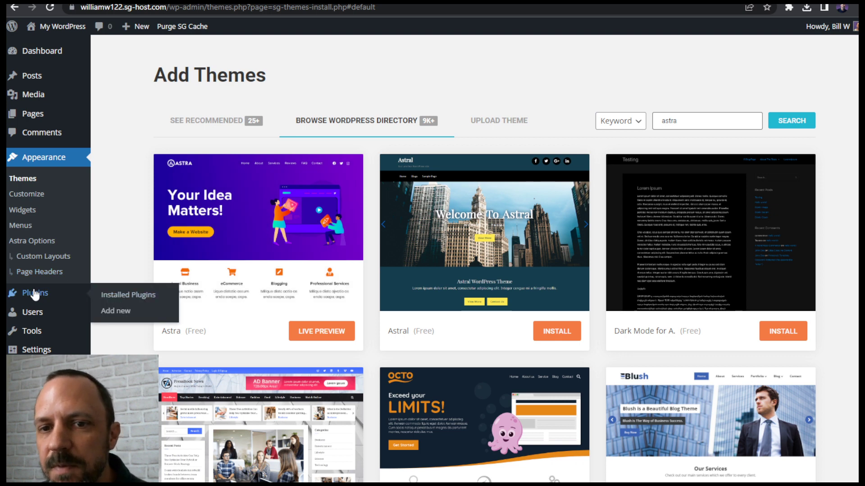
{"action": "left_click", "coordinate": [116, 311]}
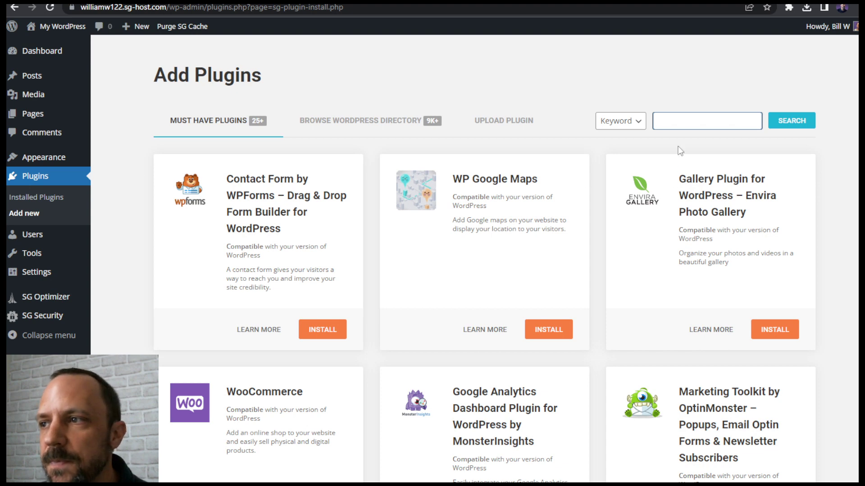
{"action": "type", "text": "spe"}
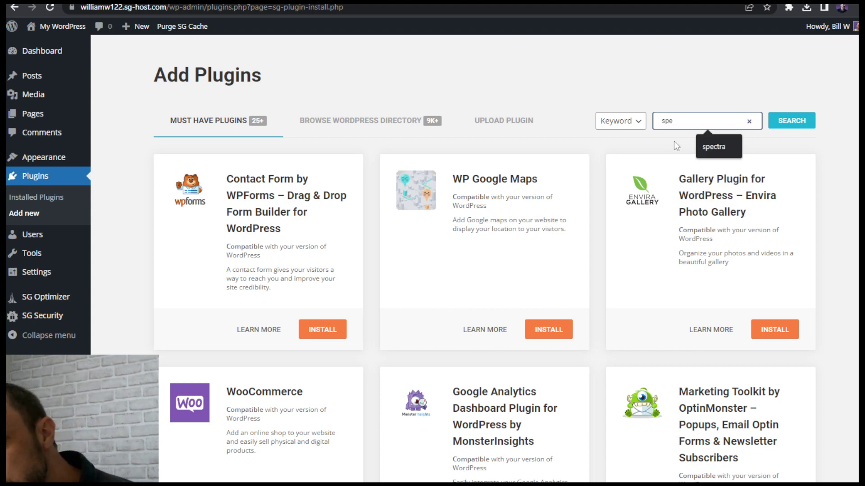
{"action": "type", "text": "ctra"}
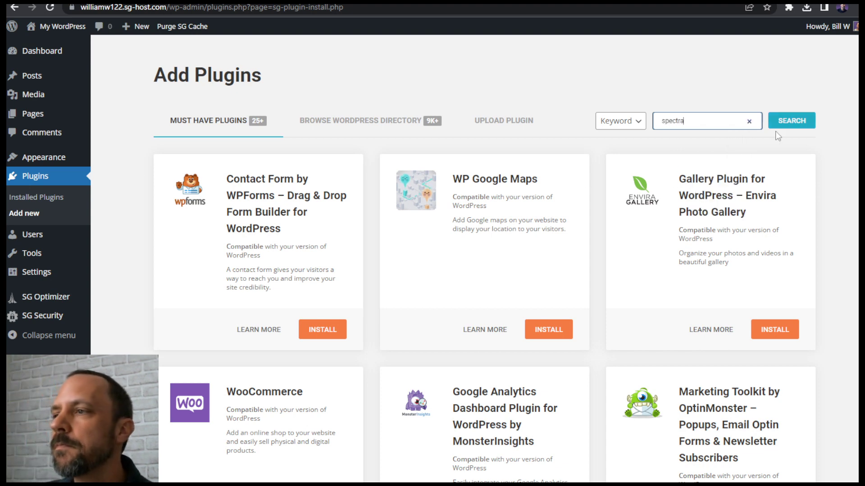
{"action": "left_click", "coordinate": [792, 124]}
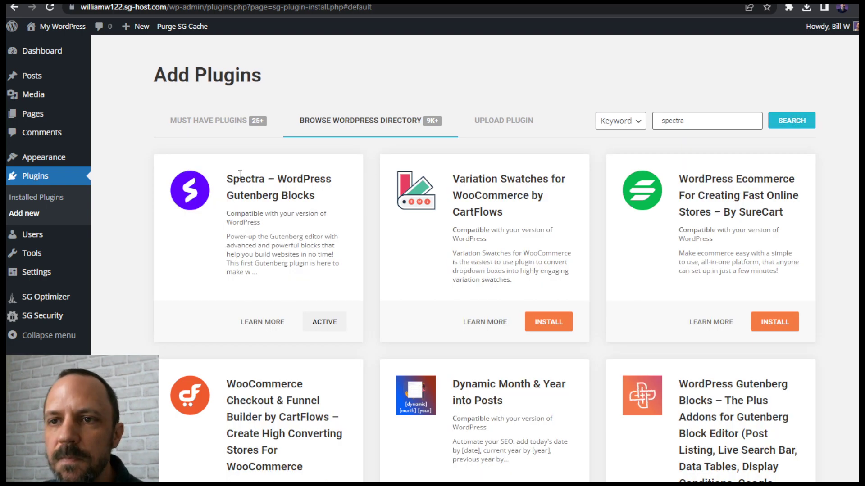
{"action": "left_click_drag", "start_coordinate": [233, 178], "coordinate": [305, 191]}
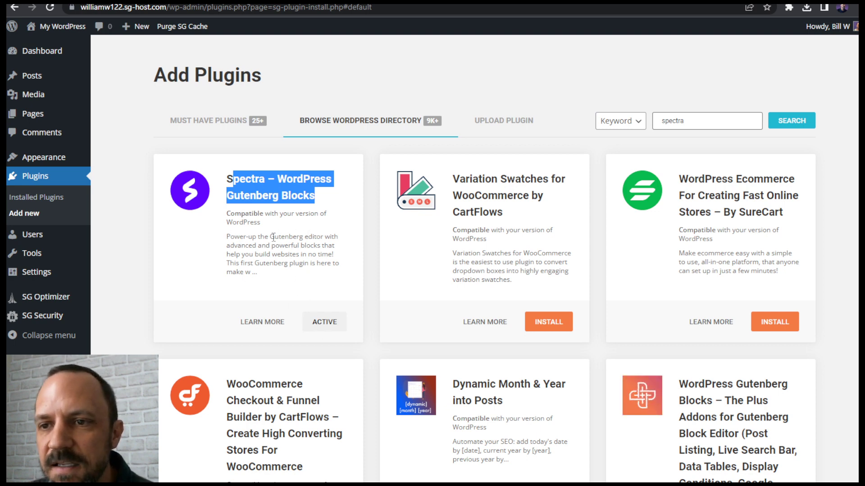
{"action": "left_click", "coordinate": [278, 253]}
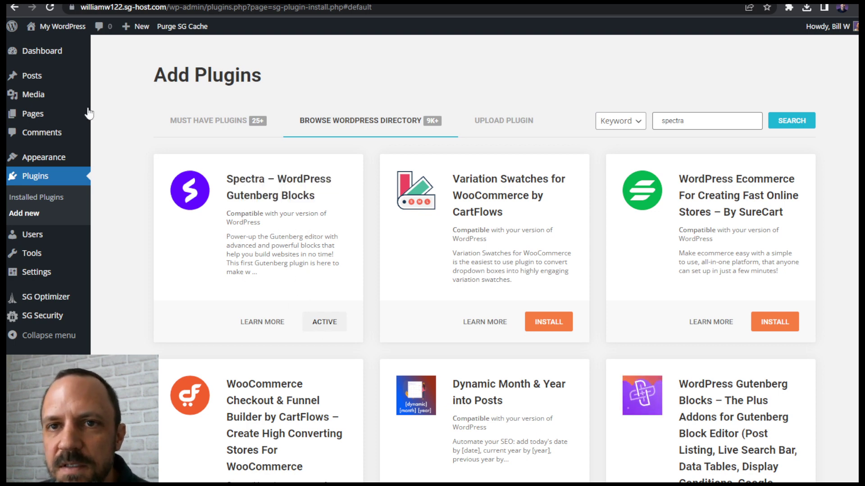
{"action": "mouse_move", "coordinate": [27, 115]}
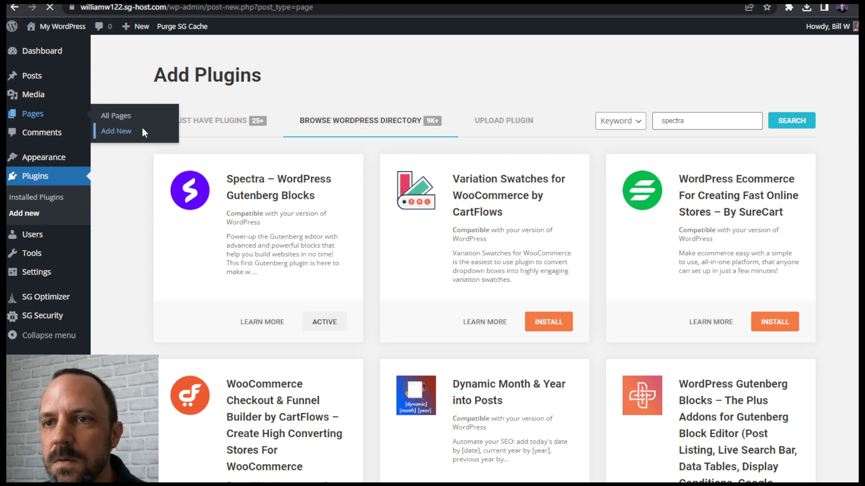
Step: Title the new page 'Home' and disable its title display
{"action": "type", "text": "Home"}
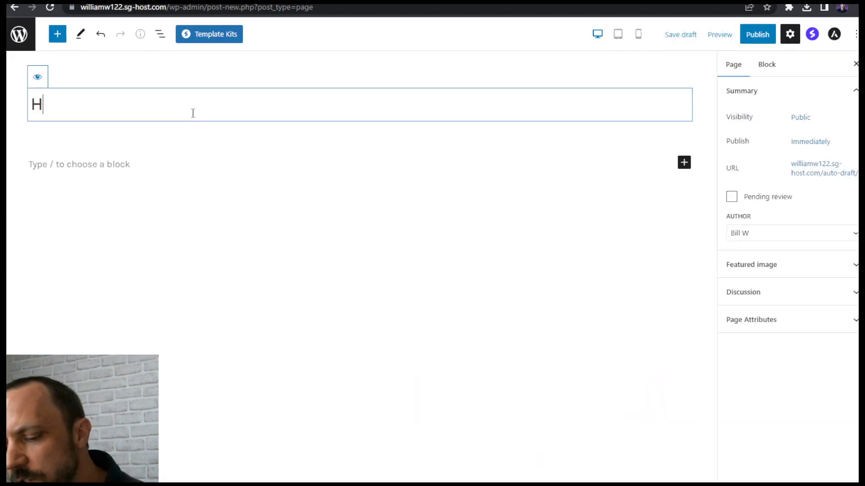
{"action": "left_click", "coordinate": [37, 79]}
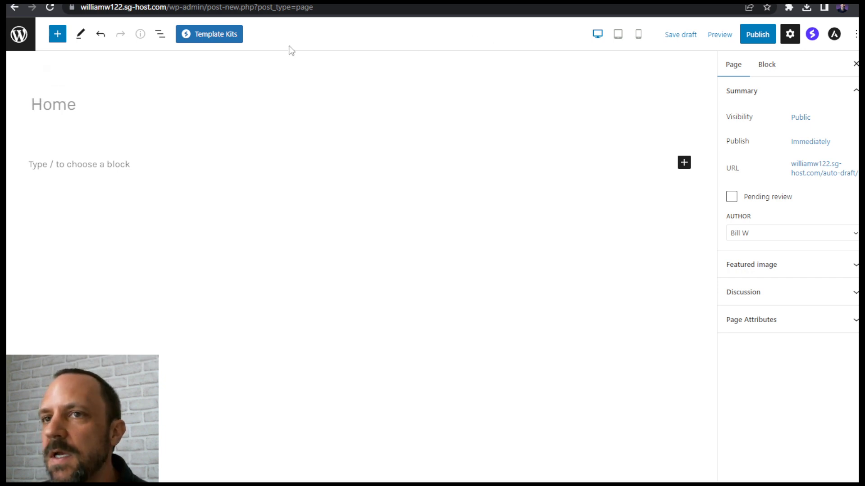
Step: In Template Kits, open Deli Restaurant, preview its Home template, and launch the live demo
{"action": "left_click", "coordinate": [205, 36]}
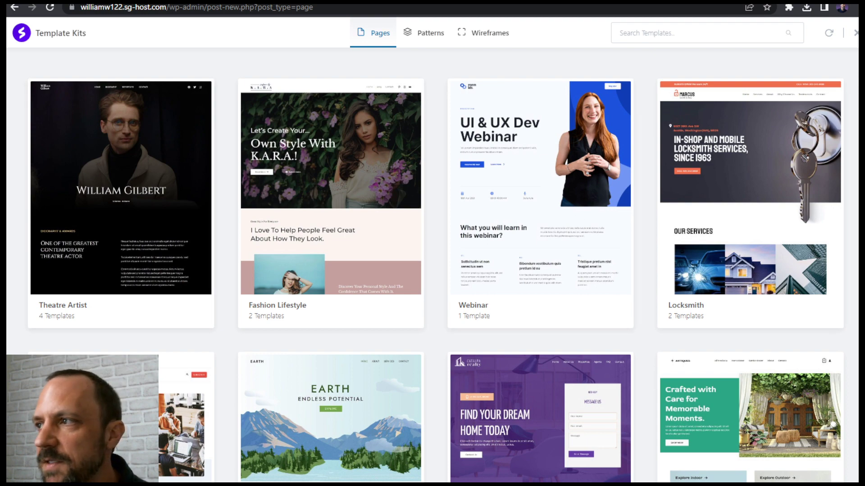
{"action": "scroll", "coordinate": [626, 192], "scroll_direction": "down", "scroll_amount": 10}
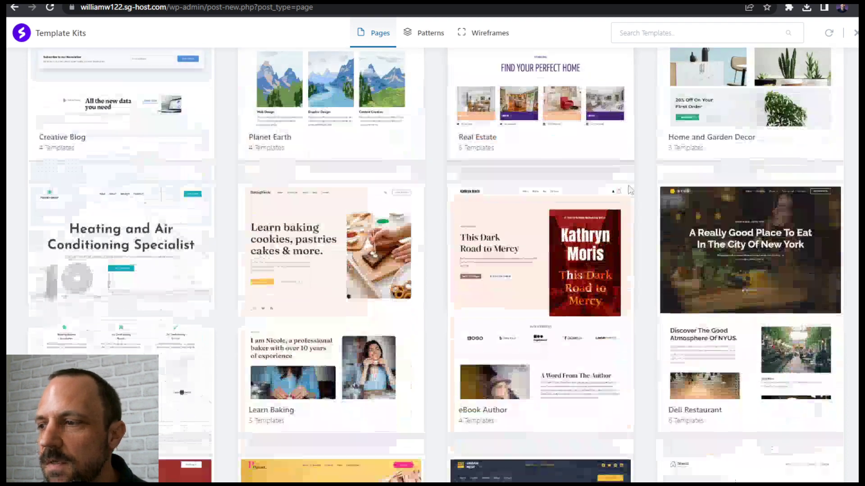
{"action": "left_click", "coordinate": [746, 238]}
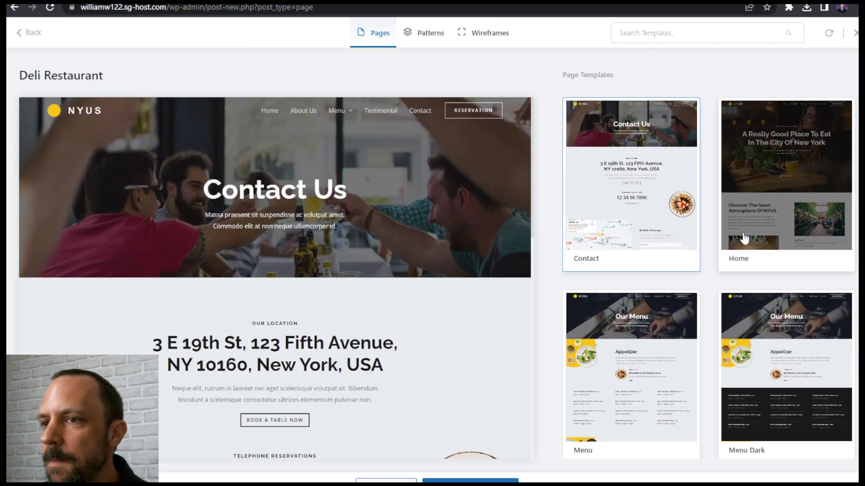
{"action": "left_click", "coordinate": [757, 180]}
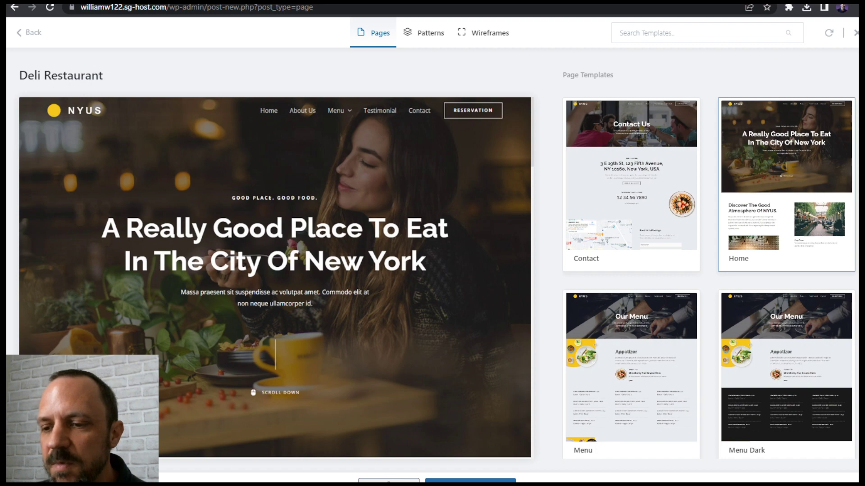
{"action": "left_click", "coordinate": [388, 481]}
Step: Scroll through the live Deli Restaurant demo, then return to the WordPress tab
{"action": "scroll", "coordinate": [382, 108], "scroll_direction": "down", "scroll_amount": 12}
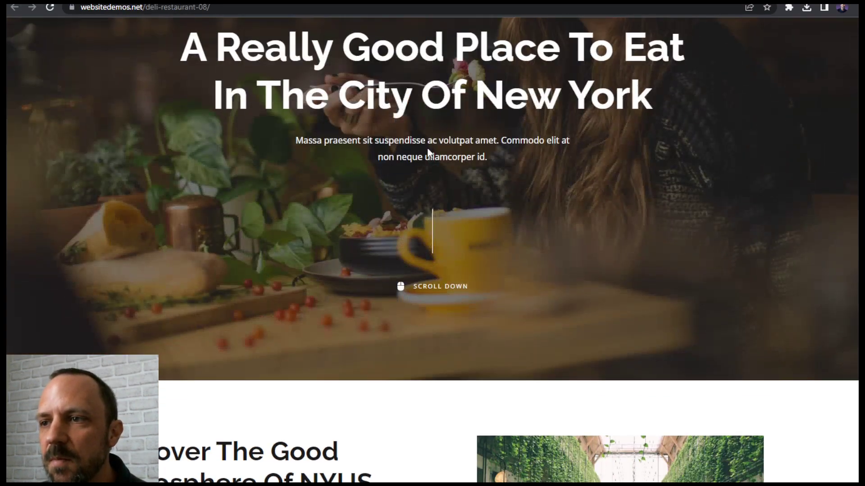
{"action": "scroll", "coordinate": [526, 388], "scroll_direction": "up", "scroll_amount": 10}
{"action": "scroll", "coordinate": [526, 392], "scroll_direction": "up", "scroll_amount": 2}
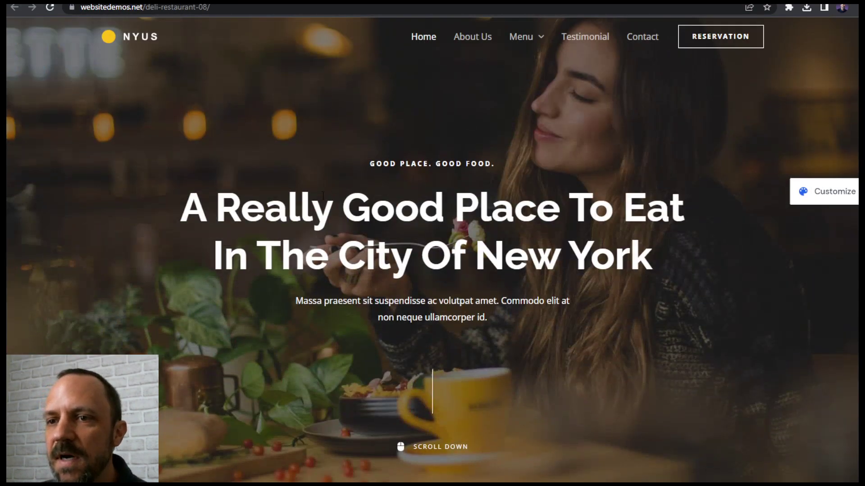
{"action": "right_click", "coordinate": [424, 219]}
{"action": "key", "text": "Escape"}
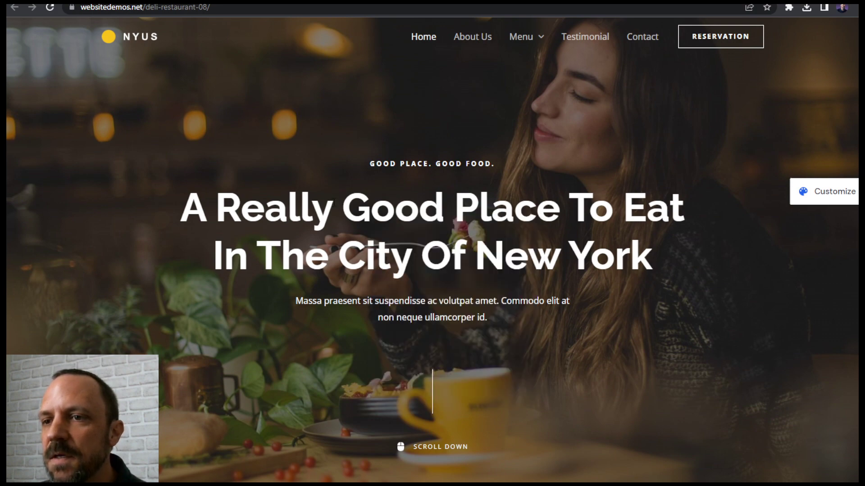
{"action": "key", "text": "ctrl+Tab"}
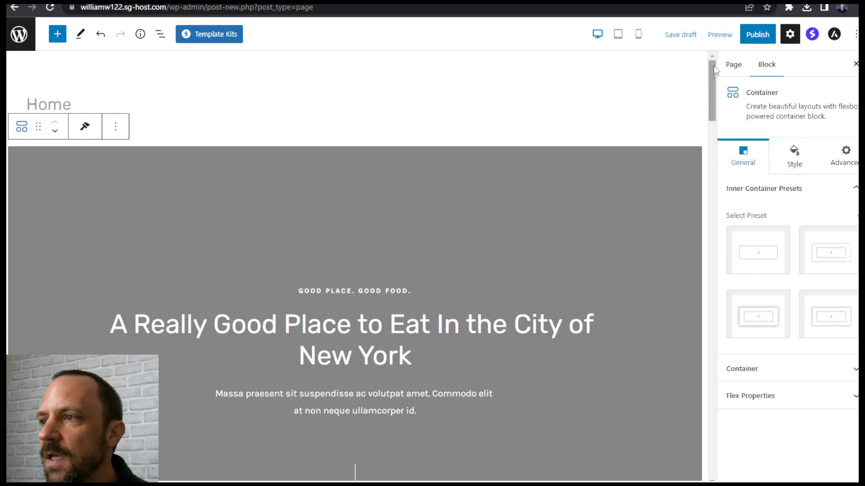
Step: Review the imported Deli Restaurant Home layout by scrolling through the editor
{"action": "mouse_move", "coordinate": [714, 66]}
{"action": "left_mouse_down"}
{"action": "mouse_move", "coordinate": [701, 198]}
{"action": "mouse_move", "coordinate": [705, 266]}
{"action": "mouse_move", "coordinate": [720, 105]}
{"action": "mouse_move", "coordinate": [714, 72]}
{"action": "mouse_move", "coordinate": [712, 81]}
{"action": "left_mouse_up"}
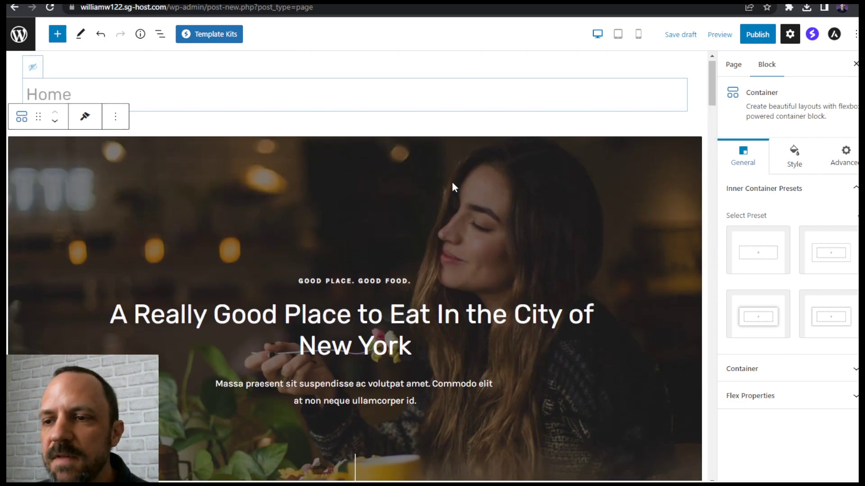
{"action": "scroll", "coordinate": [454, 187], "scroll_direction": "down", "scroll_amount": 2}
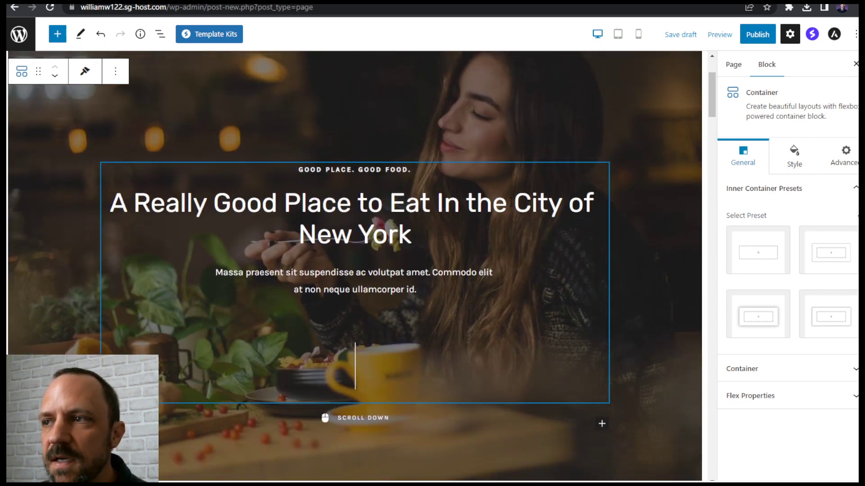
{"action": "left_click", "coordinate": [159, 36]}
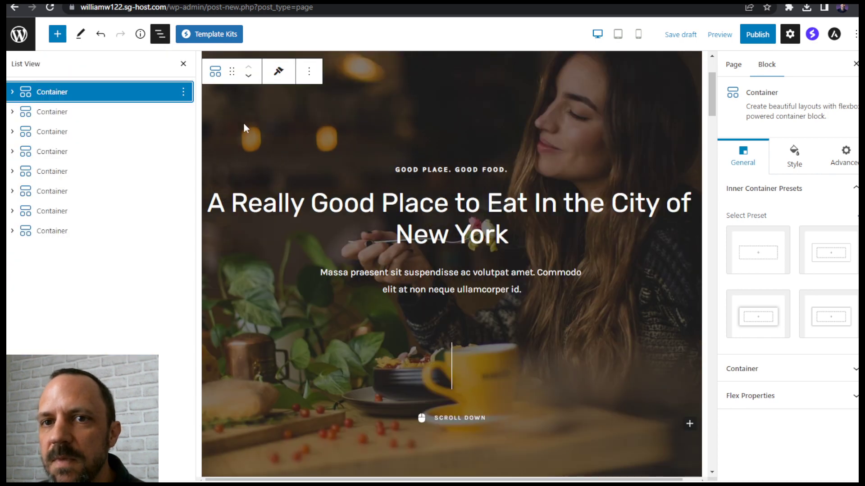
{"action": "left_click", "coordinate": [12, 92]}
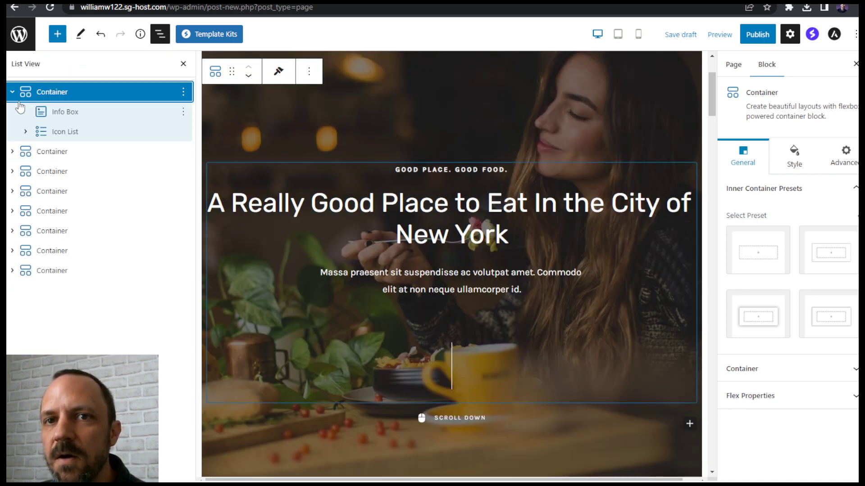
{"action": "left_click", "coordinate": [13, 92]}
{"action": "left_click", "coordinate": [12, 112]}
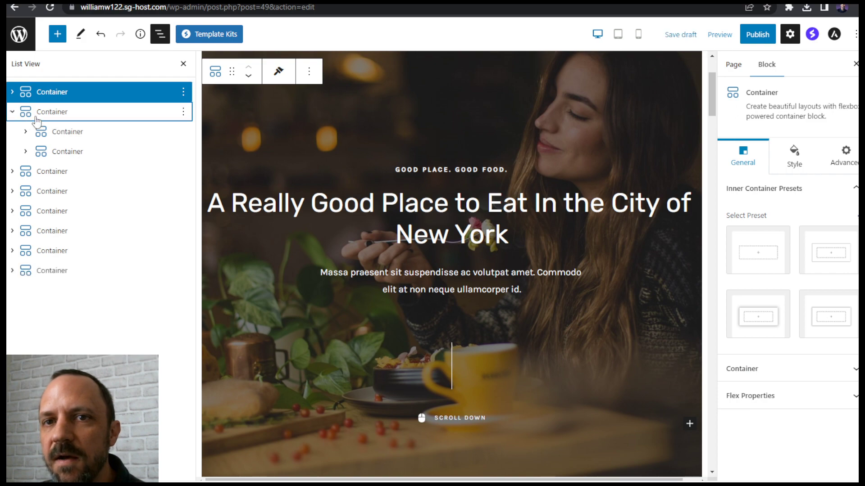
{"action": "left_click", "coordinate": [27, 112]}
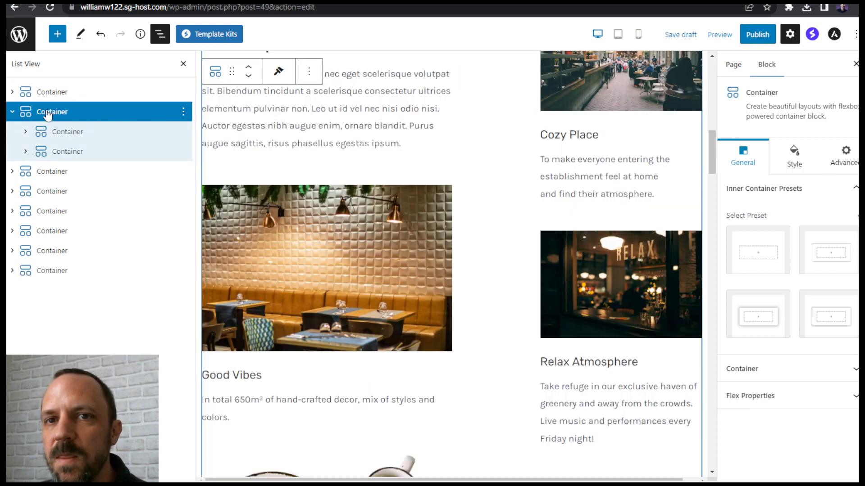
{"action": "left_click", "coordinate": [745, 396]}
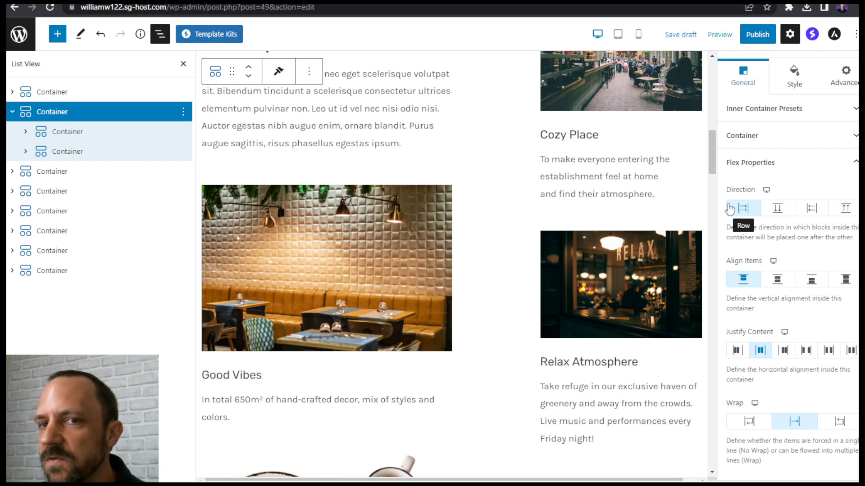
{"action": "left_click", "coordinate": [38, 134]}
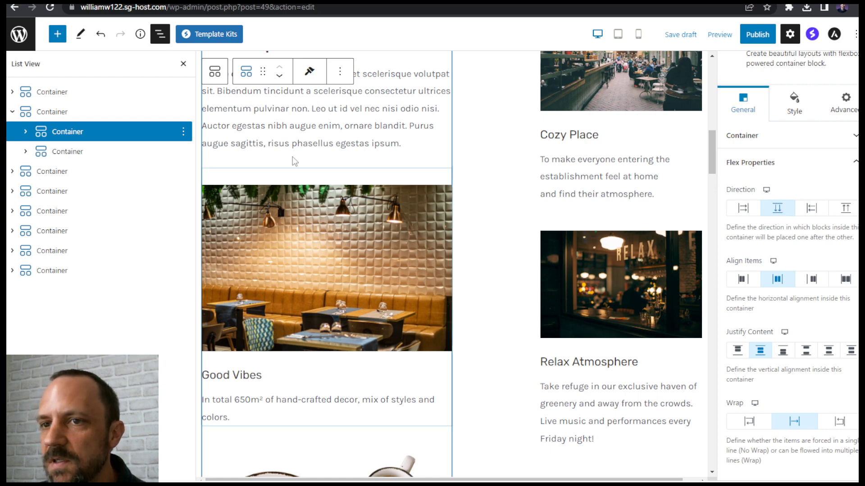
{"action": "left_click", "coordinate": [25, 132]}
{"action": "left_click", "coordinate": [90, 153]}
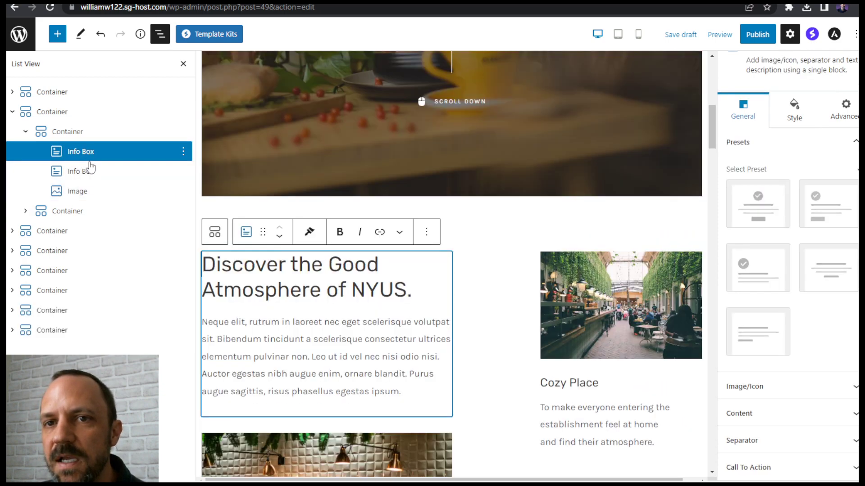
{"action": "left_click", "coordinate": [87, 171]}
{"action": "left_click", "coordinate": [89, 192]}
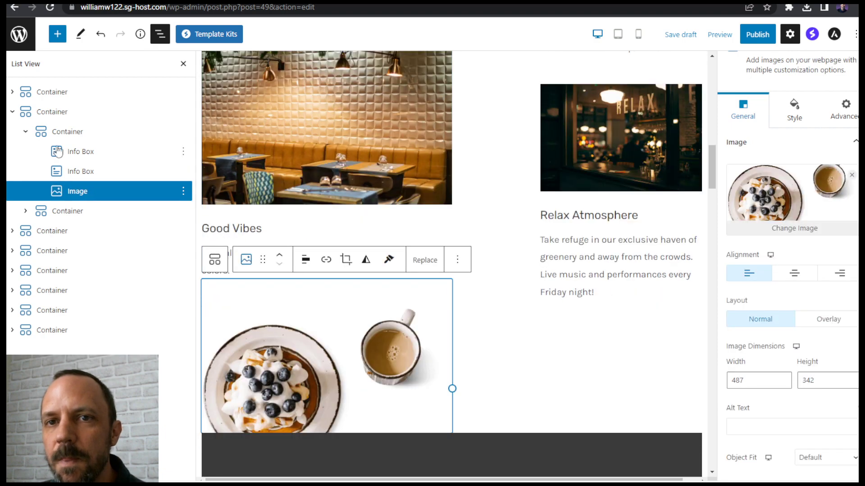
{"action": "left_click", "coordinate": [25, 132]}
{"action": "left_click", "coordinate": [25, 177]}
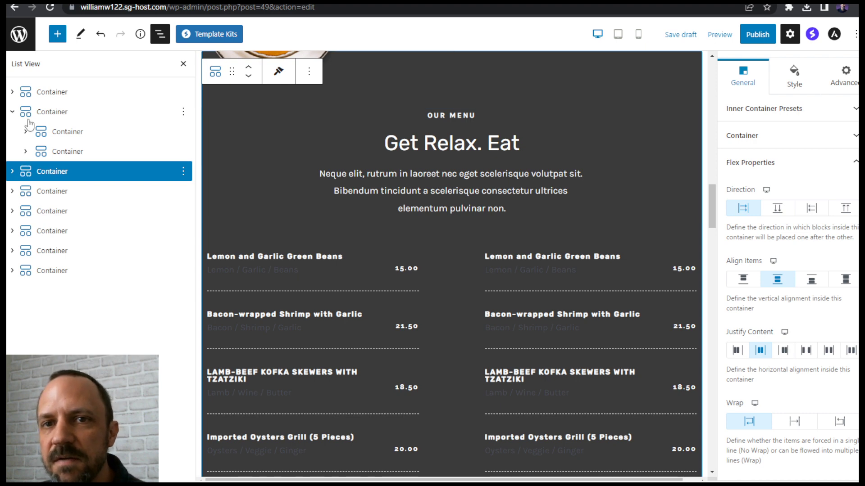
{"action": "left_click", "coordinate": [17, 111]}
{"action": "left_click", "coordinate": [61, 113]}
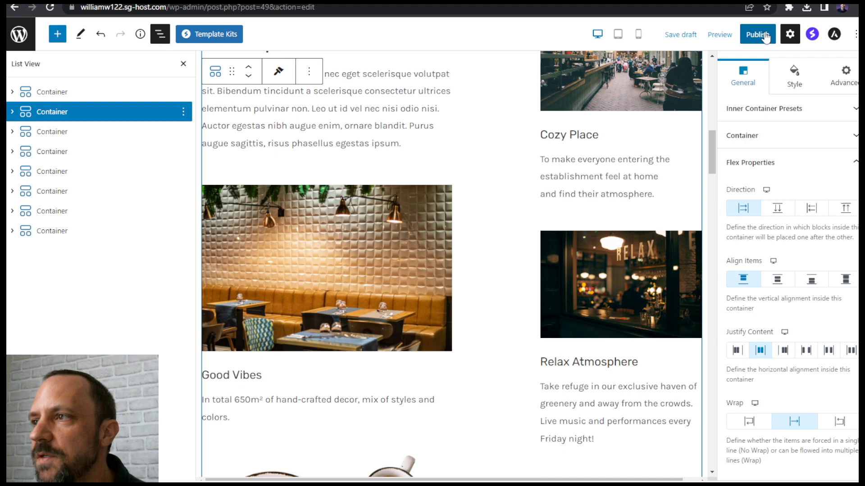
Step: Publish the Home page through the pre-publish confirmation and create a new blank page
{"action": "left_click", "coordinate": [757, 34]}
{"action": "left_click", "coordinate": [761, 36]}
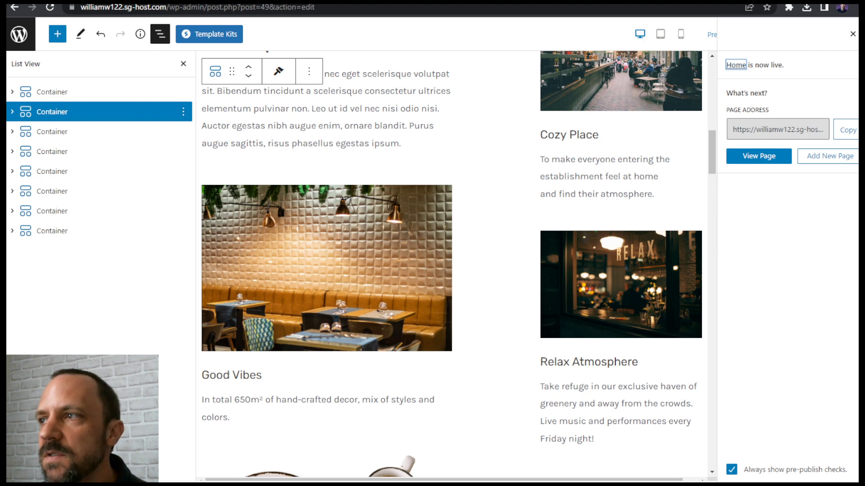
{"action": "left_click", "coordinate": [22, 37]}
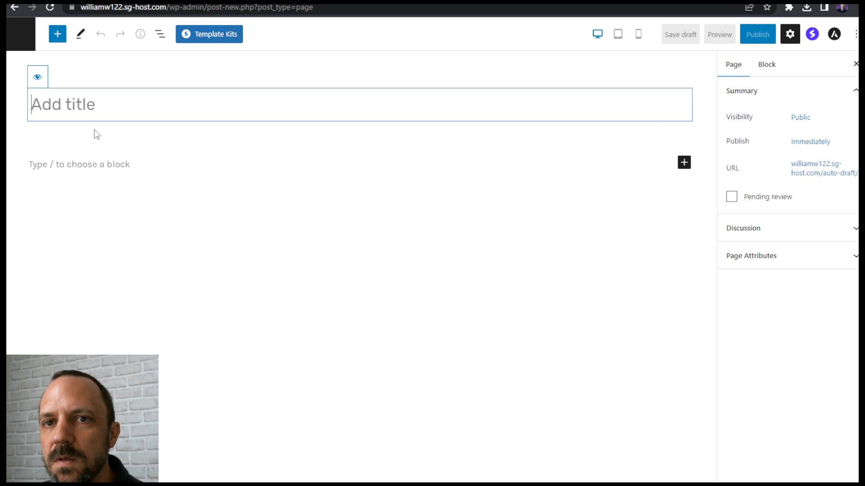
Step: Title the page 'About' and import the Deli Restaurant About Us template from Template Kits
{"action": "type", "text": "About"}
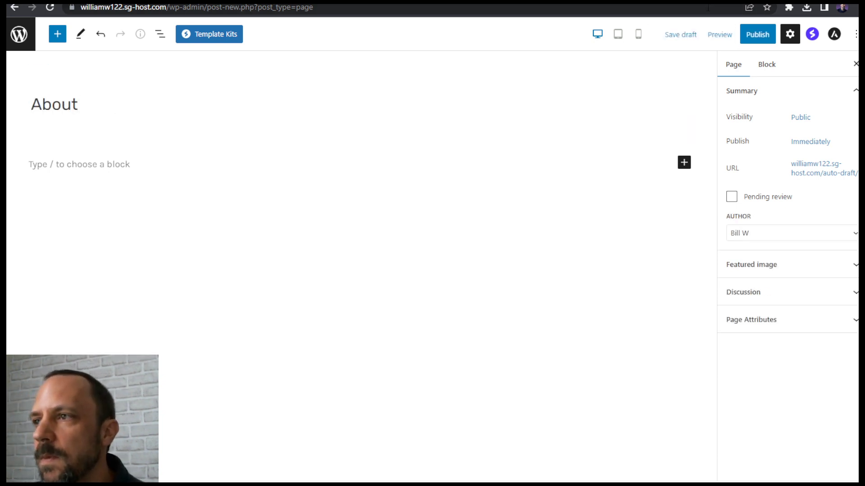
{"action": "left_click", "coordinate": [198, 34]}
{"action": "scroll", "coordinate": [605, 209], "scroll_direction": "down", "scroll_amount": 5}
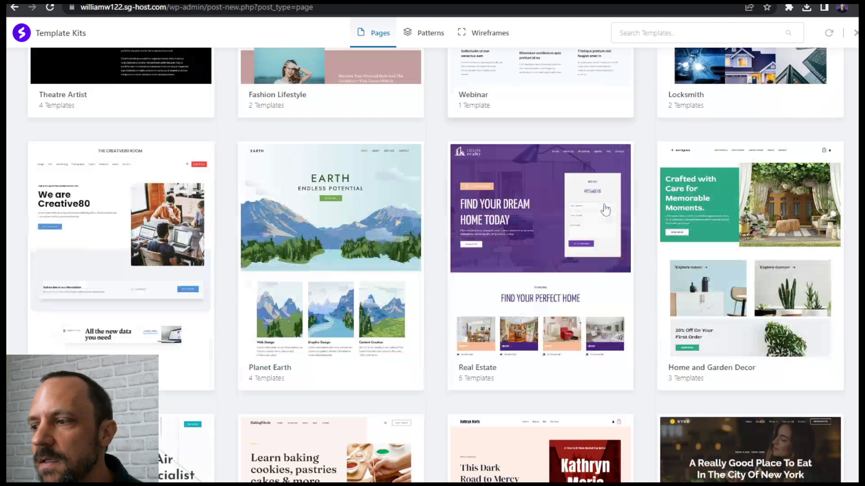
{"action": "scroll", "coordinate": [605, 210], "scroll_direction": "down", "scroll_amount": 8}
{"action": "left_click", "coordinate": [741, 106]}
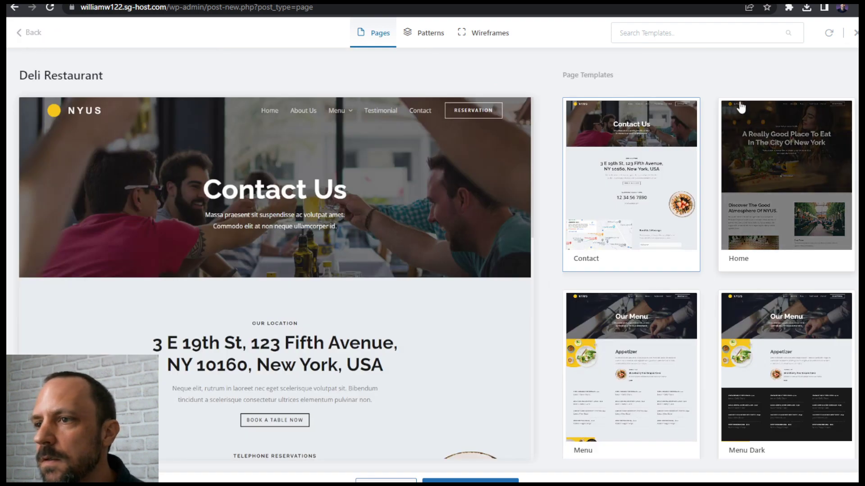
{"action": "scroll", "coordinate": [751, 218], "scroll_direction": "down", "scroll_amount": 4}
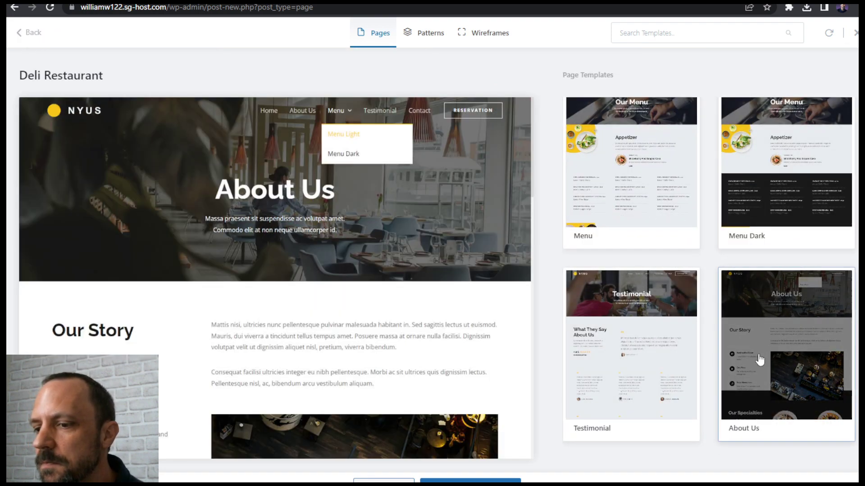
{"action": "left_click", "coordinate": [768, 353]}
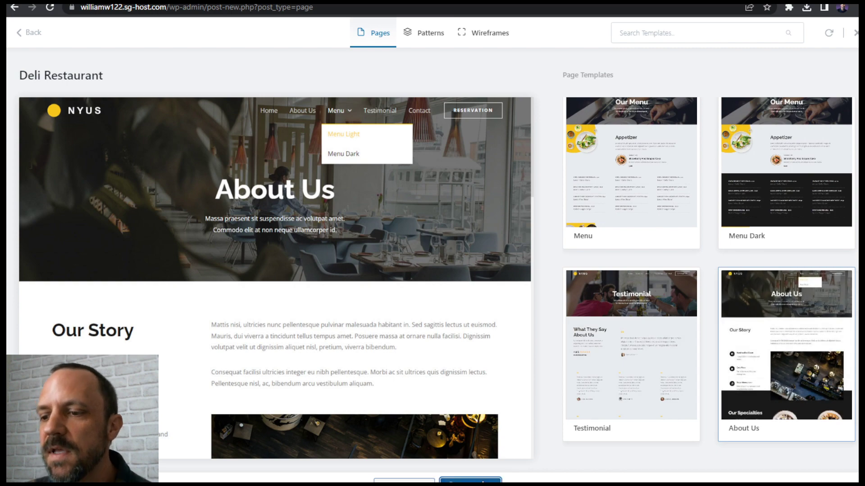
{"action": "left_click", "coordinate": [470, 480]}
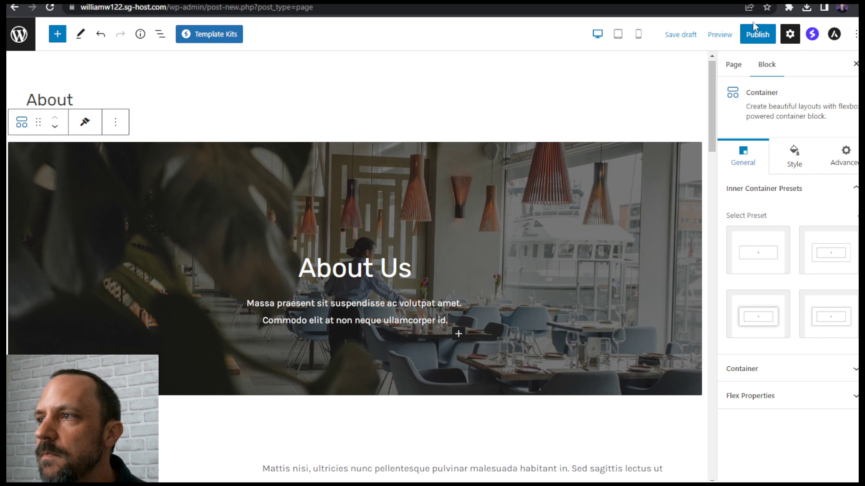
Step: Publish the About page and close the post-publish panel
{"action": "left_click", "coordinate": [758, 34]}
{"action": "left_click", "coordinate": [759, 36]}
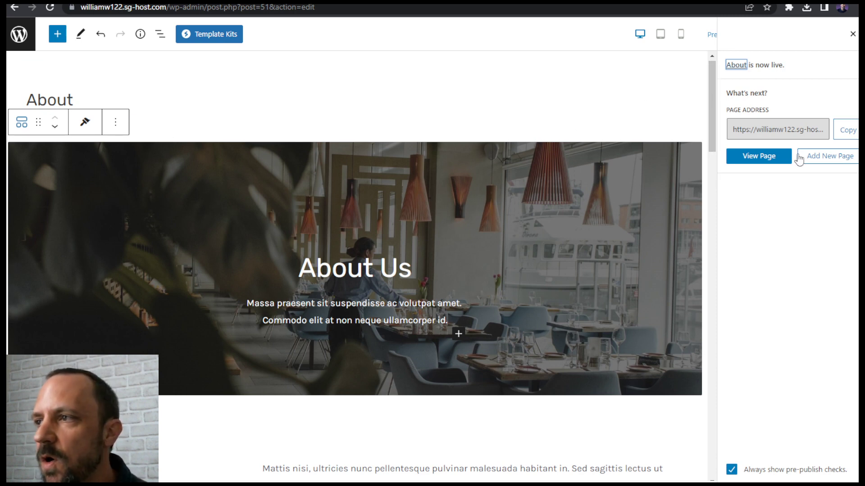
{"action": "left_click", "coordinate": [852, 35]}
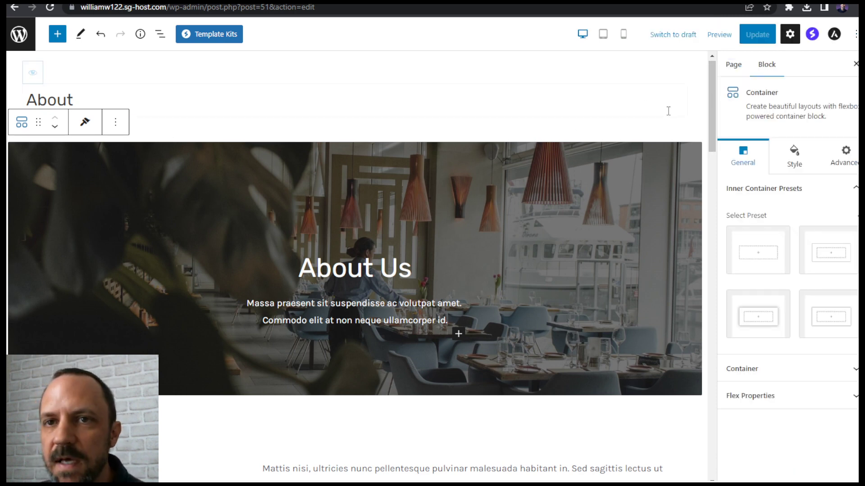
{"action": "scroll", "coordinate": [709, 91], "scroll_direction": "down", "scroll_amount": 1}
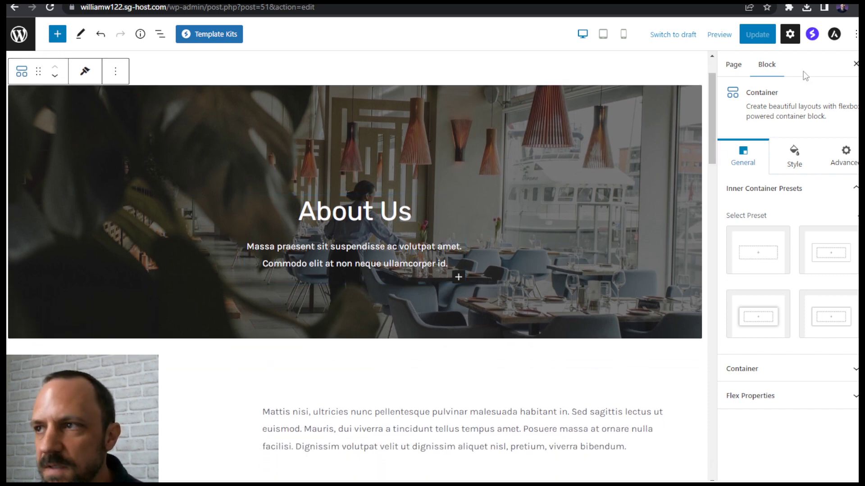
{"action": "scroll", "coordinate": [704, 97], "scroll_direction": "up", "scroll_amount": 1}
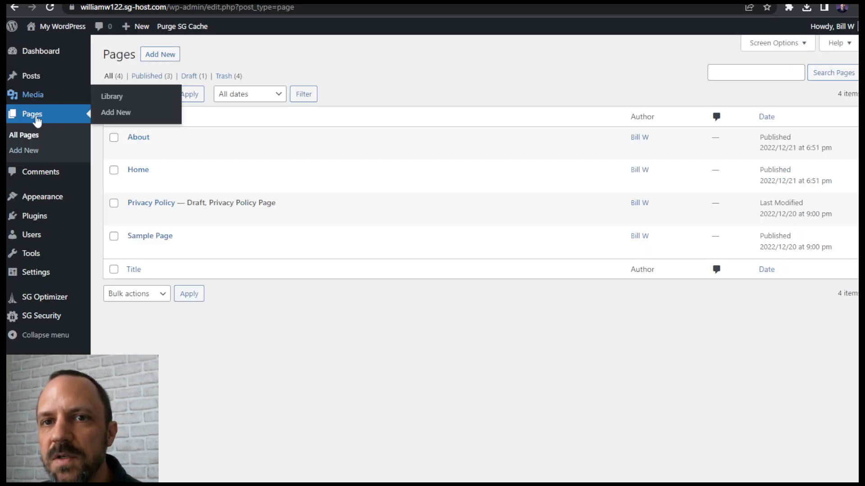
Step: Add a new page titled 'Blog' and publish it
{"action": "left_click", "coordinate": [161, 60]}
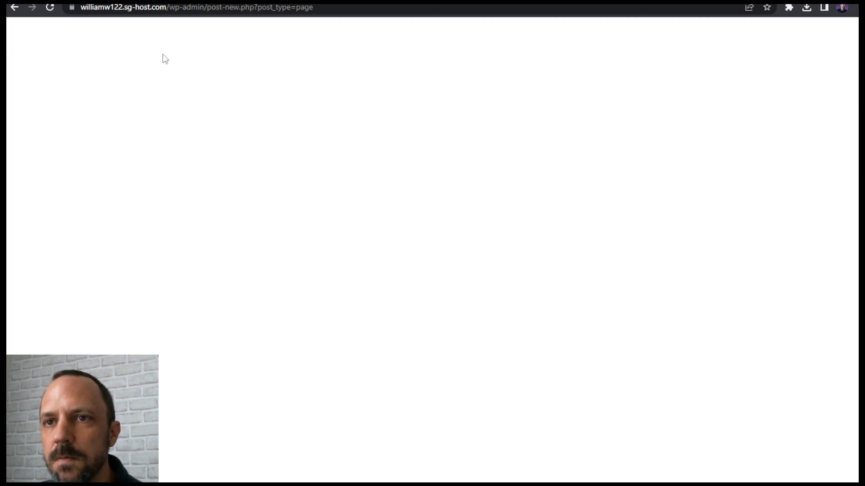
{"action": "type", "text": "Blog"}
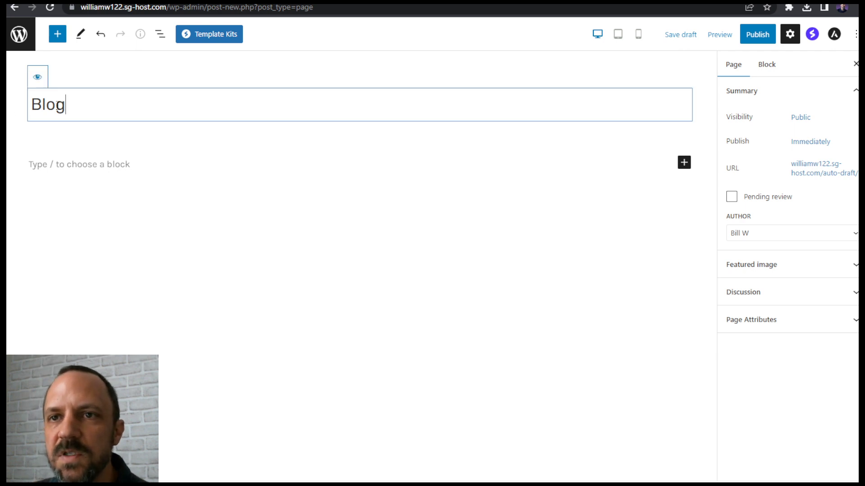
{"action": "left_click", "coordinate": [759, 36]}
{"action": "left_click", "coordinate": [760, 36]}
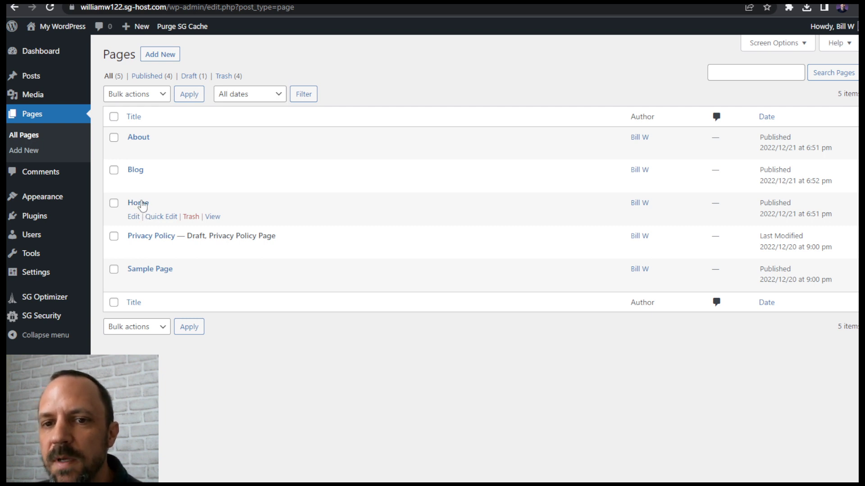
Step: In Customizer Homepage Settings, choose a static page: Home as homepage, Blog as posts page
{"action": "mouse_move", "coordinate": [56, 198]}
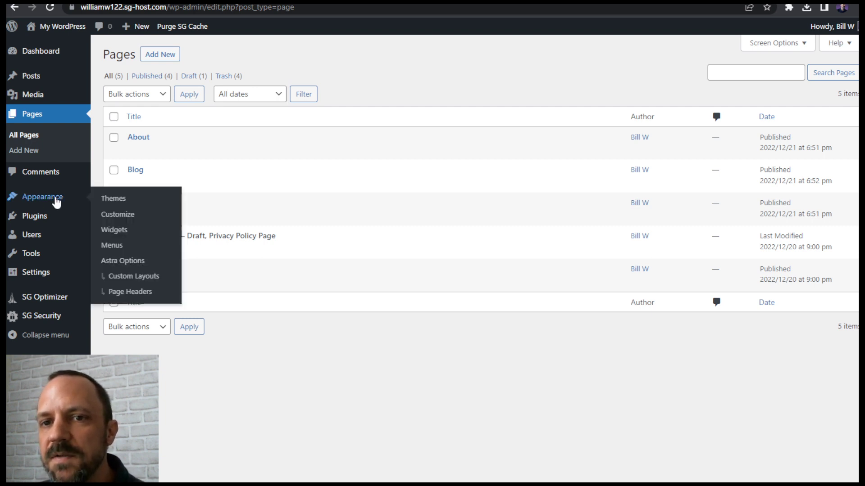
{"action": "left_click", "coordinate": [119, 214]}
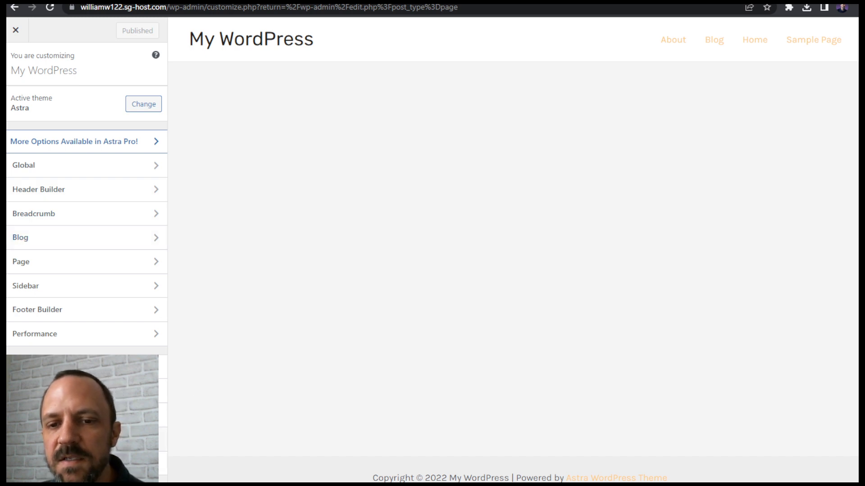
{"action": "left_click", "coordinate": [59, 440]}
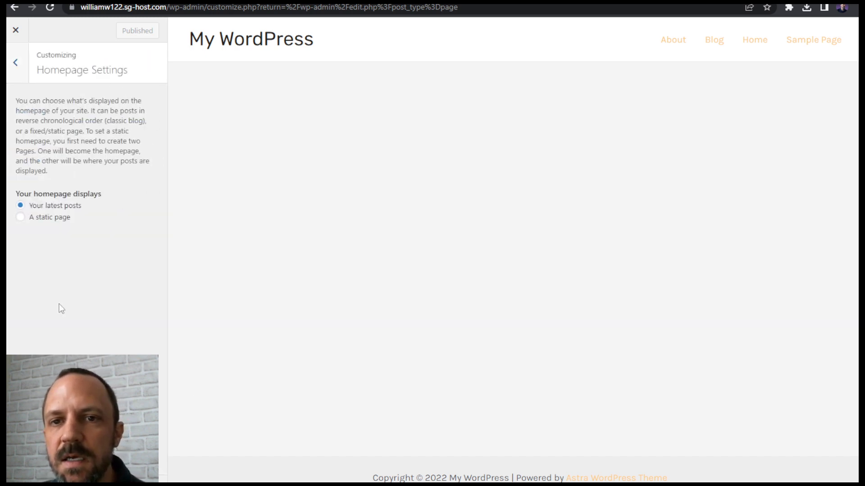
{"action": "left_click", "coordinate": [44, 220]}
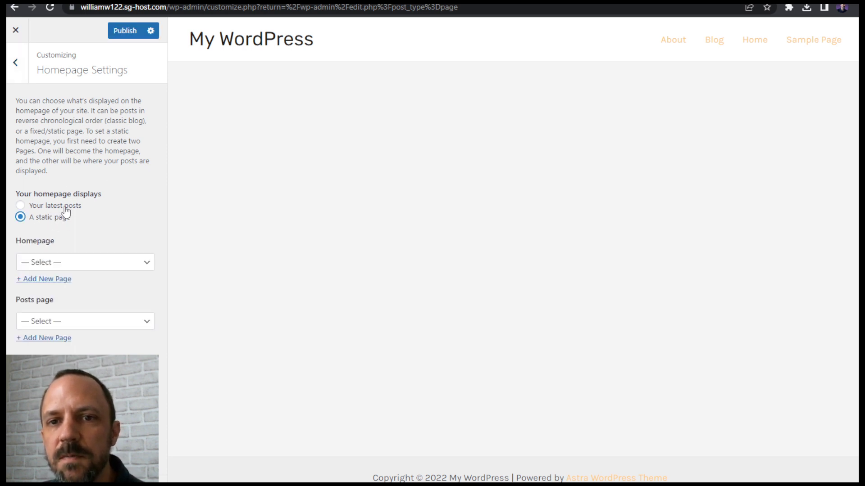
{"action": "left_click", "coordinate": [79, 266]}
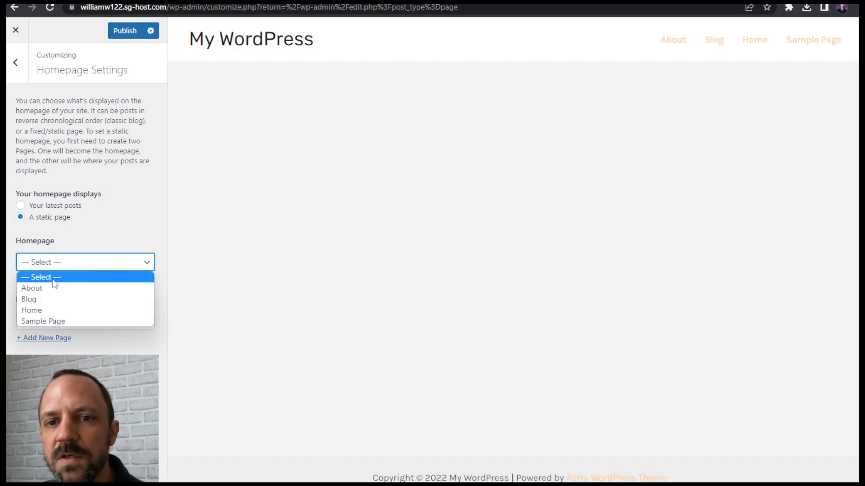
{"action": "left_click", "coordinate": [45, 310]}
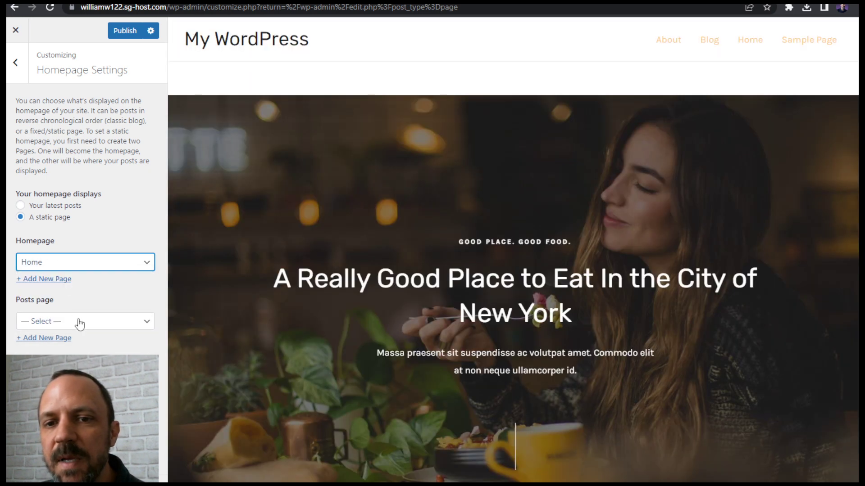
{"action": "left_click", "coordinate": [78, 322]}
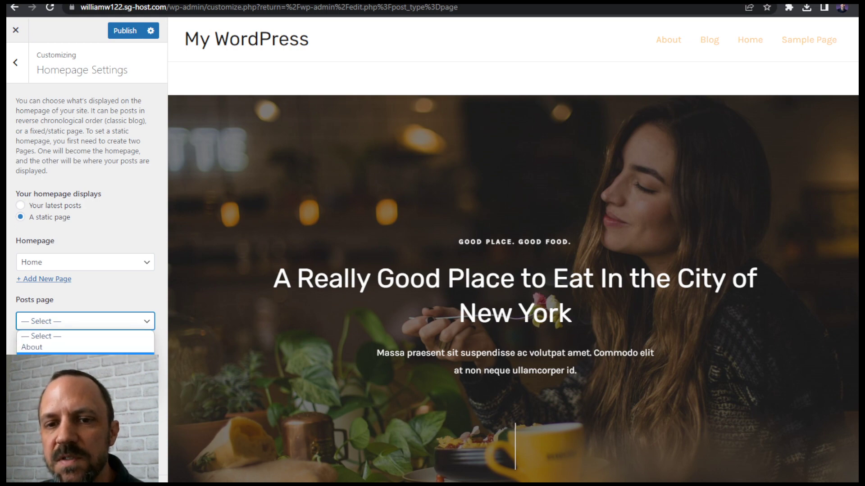
{"action": "left_click", "coordinate": [45, 358]}
Step: Publish the homepage settings, close the customizer and visit the live site
{"action": "left_click", "coordinate": [123, 30]}
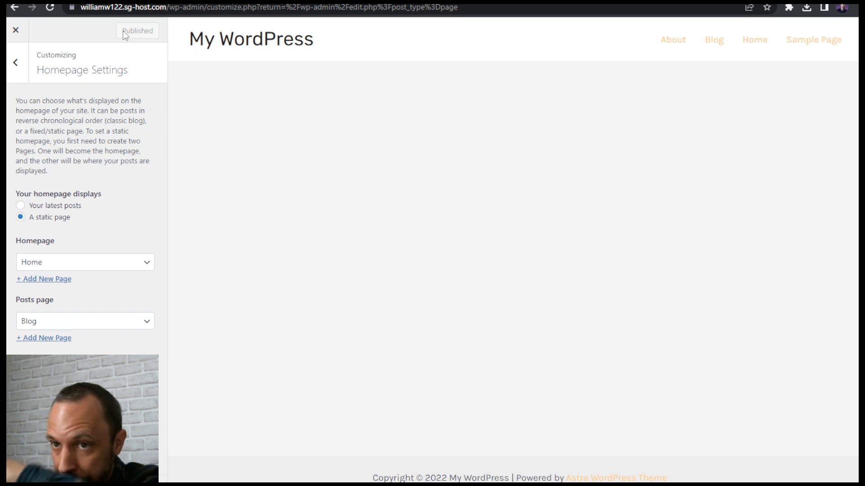
{"action": "left_click", "coordinate": [17, 64]}
{"action": "left_click", "coordinate": [15, 30]}
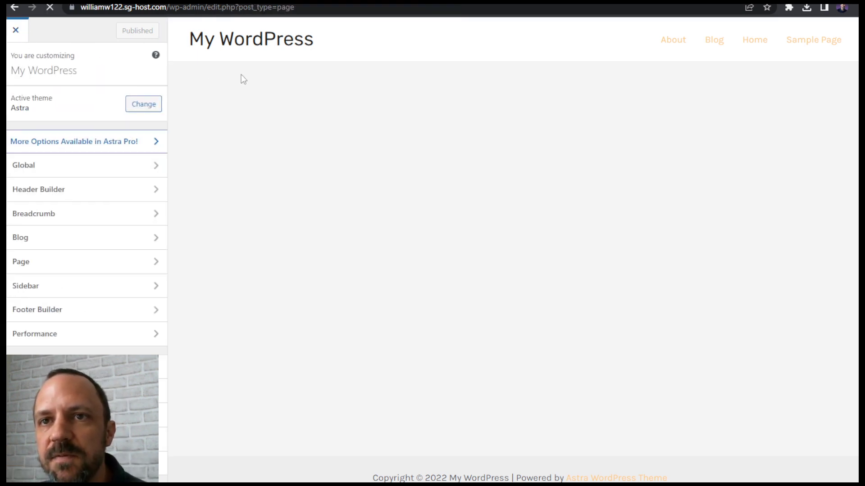
{"action": "mouse_move", "coordinate": [47, 30]}
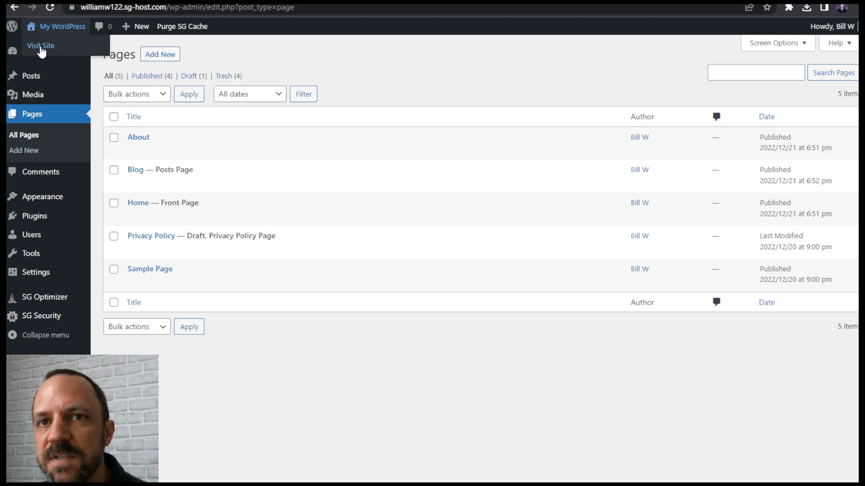
{"action": "left_click", "coordinate": [41, 48]}
Step: Scroll through the live restaurant Home page
{"action": "scroll", "coordinate": [504, 225], "scroll_direction": "down", "scroll_amount": 15}
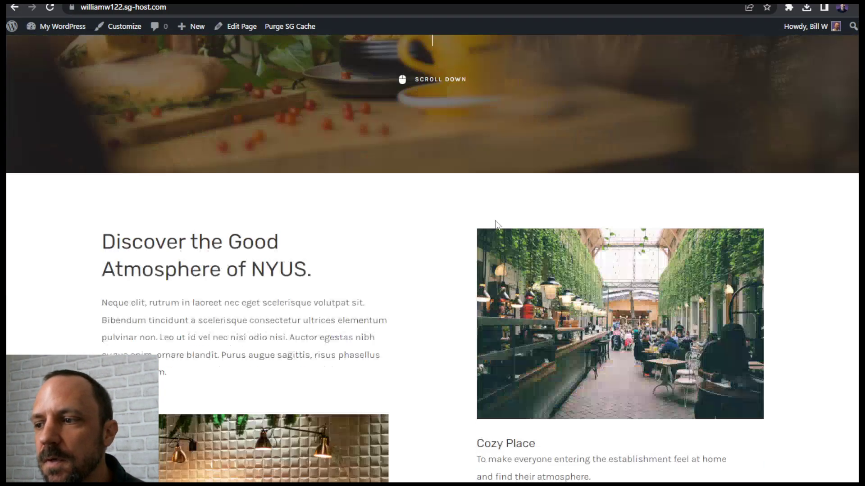
{"action": "scroll", "coordinate": [503, 235], "scroll_direction": "down", "scroll_amount": 4}
{"action": "scroll", "coordinate": [583, 309], "scroll_direction": "up", "scroll_amount": 20}
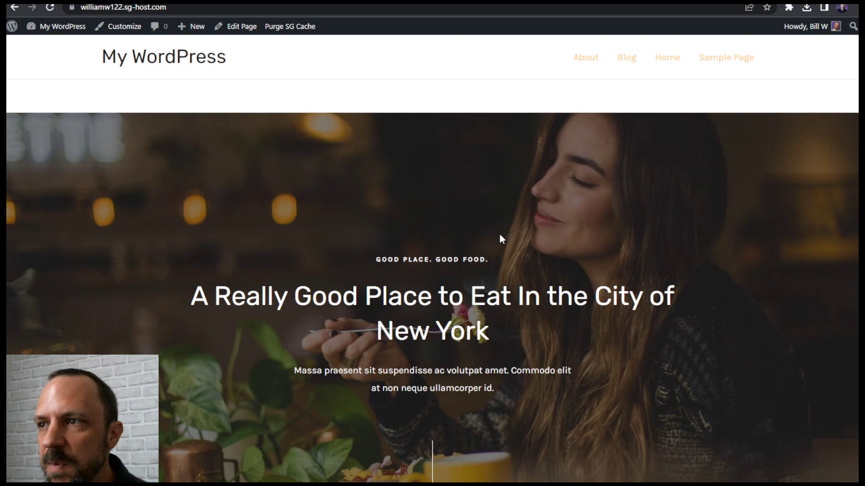
{"action": "scroll", "coordinate": [404, 177], "scroll_direction": "down", "scroll_amount": 10}
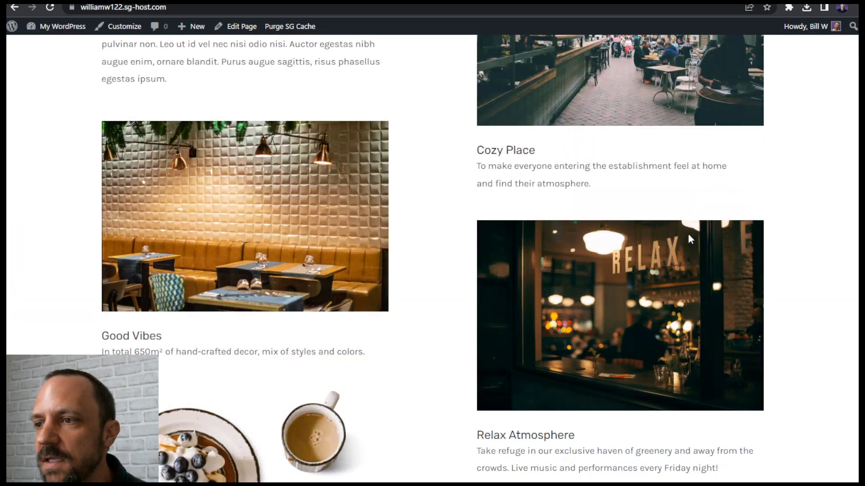
{"action": "scroll", "coordinate": [432, 259], "scroll_direction": "down", "scroll_amount": 20}
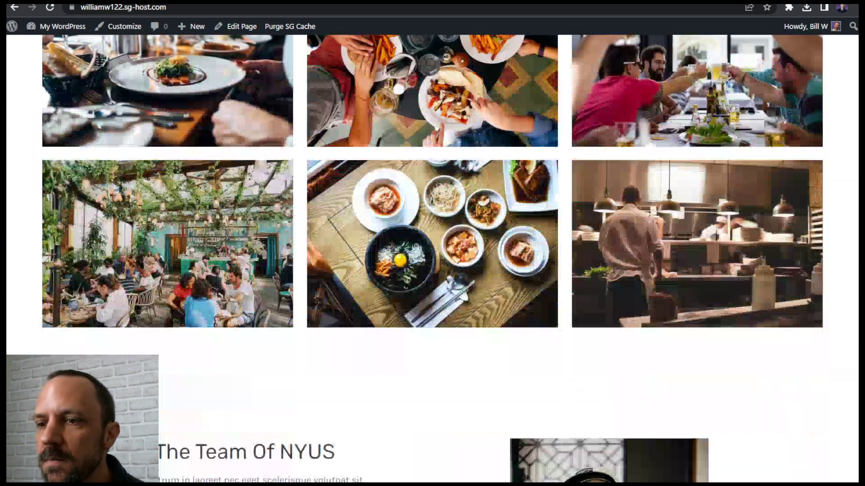
{"action": "scroll", "coordinate": [322, 324], "scroll_direction": "up", "scroll_amount": 20}
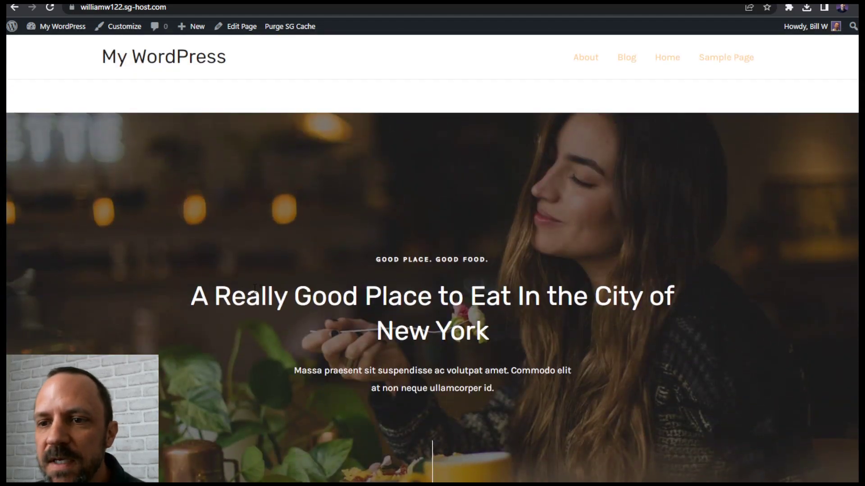
Step: Select the hero heading and paragraph text, then return to the admin Dashboard
{"action": "left_click_drag", "start_coordinate": [255, 289], "coordinate": [465, 330]}
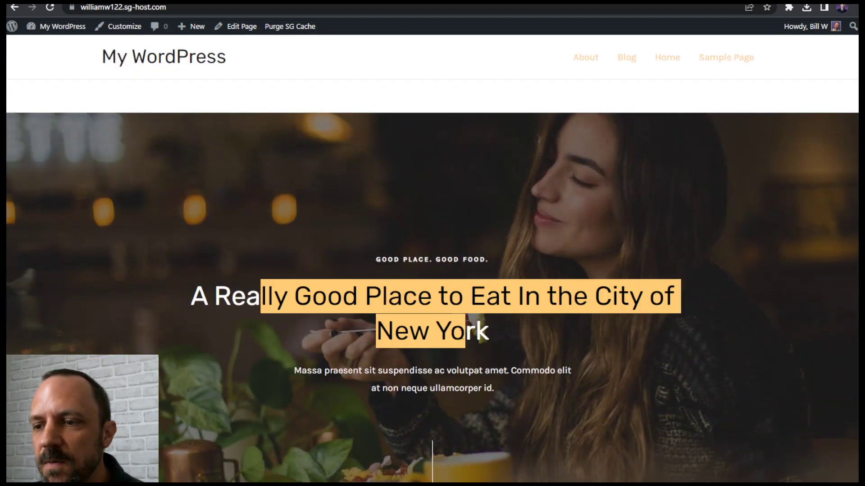
{"action": "left_click_drag", "start_coordinate": [422, 371], "coordinate": [446, 388]}
{"action": "left_click", "coordinate": [463, 393]}
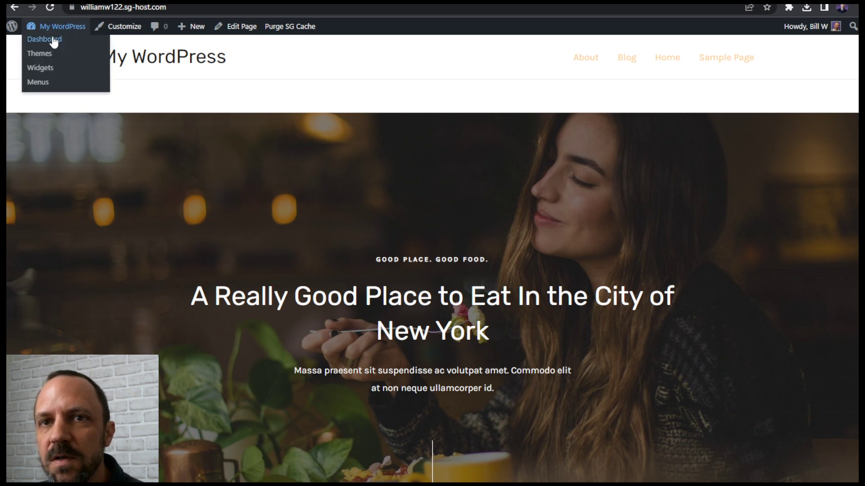
{"action": "left_click", "coordinate": [53, 40]}
Step: Open Customize > Global > Typography in the Astra customizer
{"action": "mouse_move", "coordinate": [48, 197]}
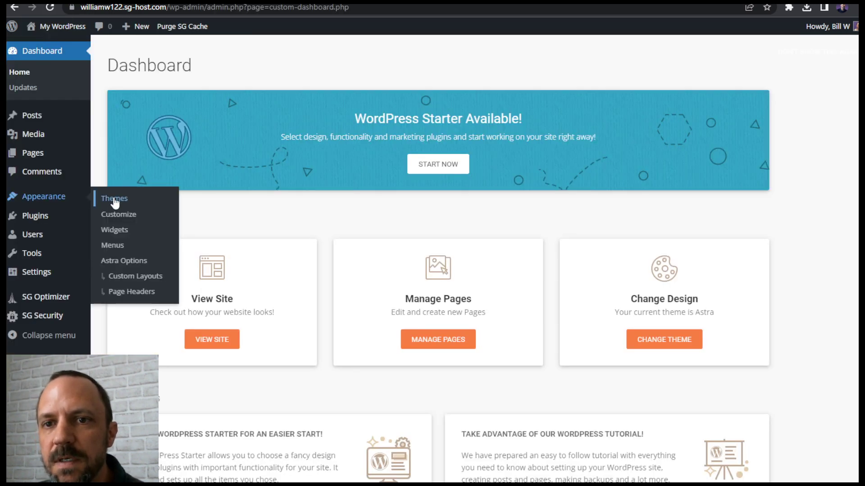
{"action": "left_click", "coordinate": [119, 216]}
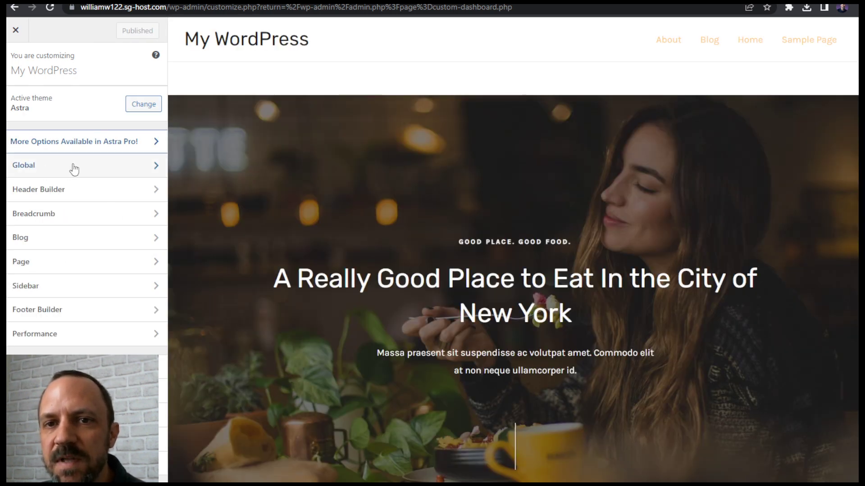
{"action": "left_click", "coordinate": [35, 171]}
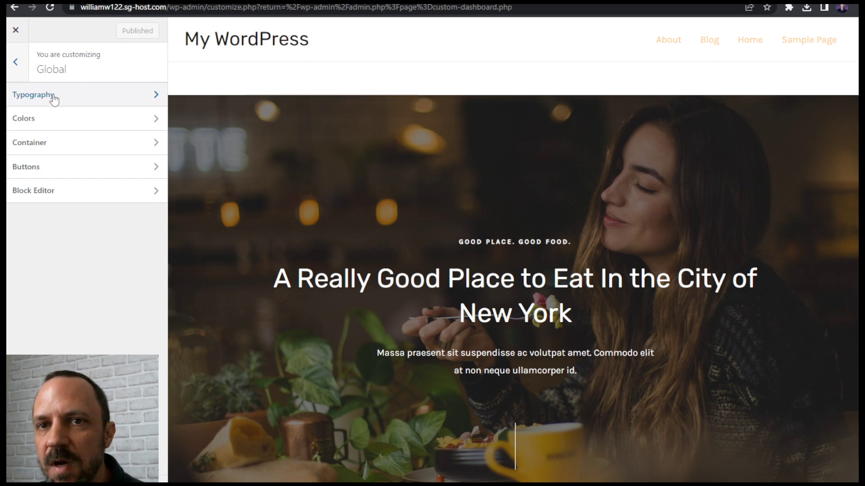
{"action": "left_click", "coordinate": [69, 96]}
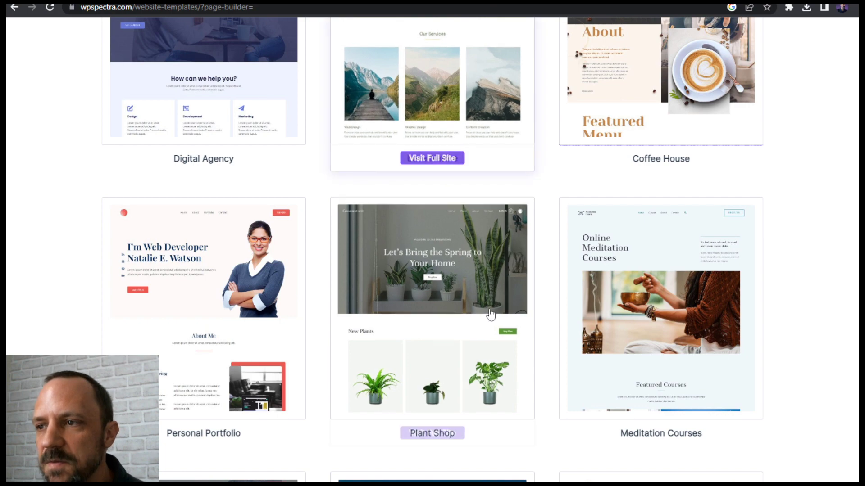
Step: Inspect the demo restaurant's H1 headline in DevTools to check its font
{"action": "scroll", "coordinate": [434, 203], "scroll_direction": "up", "scroll_amount": 8}
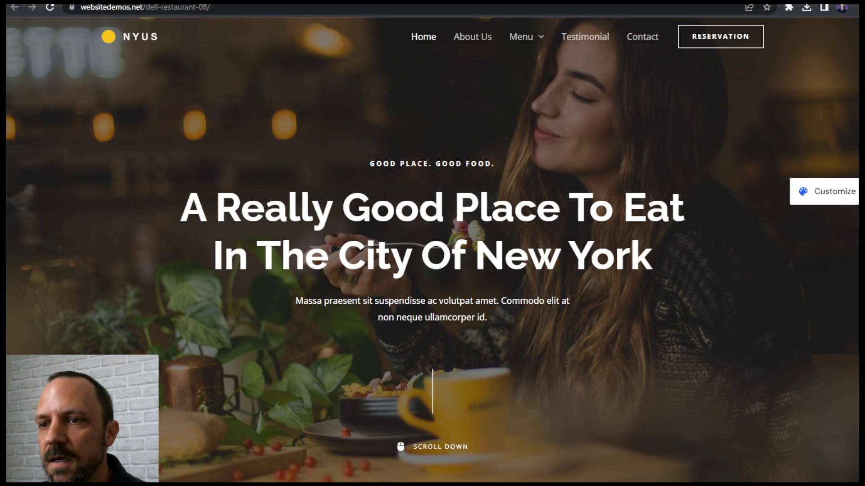
{"action": "left_click_drag", "start_coordinate": [265, 208], "coordinate": [588, 258]}
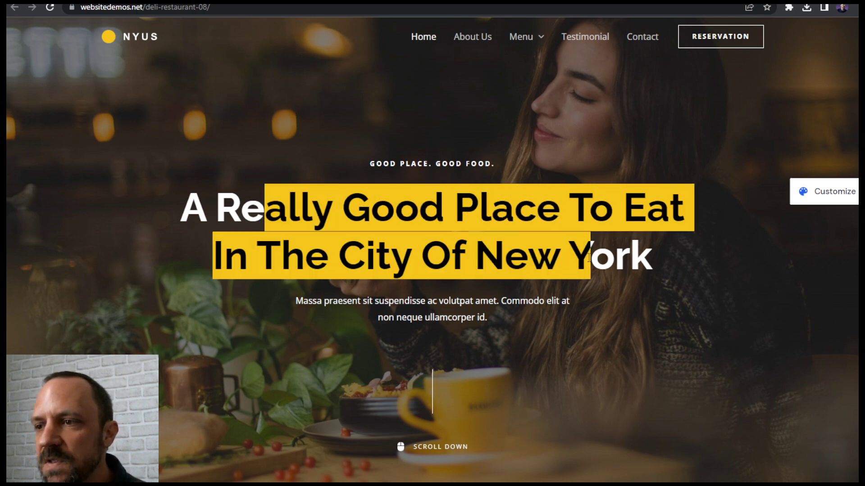
{"action": "left_click", "coordinate": [269, 187]}
{"action": "left_click_drag", "start_coordinate": [338, 205], "coordinate": [484, 257]}
{"action": "right_click", "coordinate": [473, 221]}
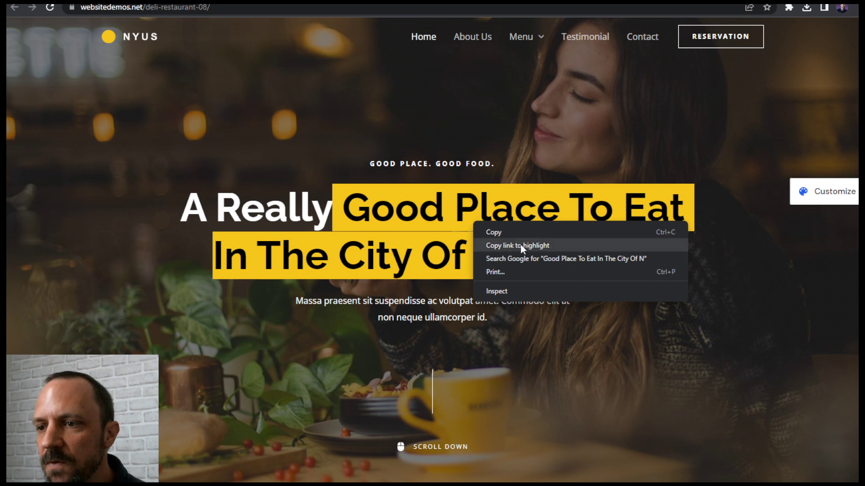
{"action": "left_click", "coordinate": [516, 291]}
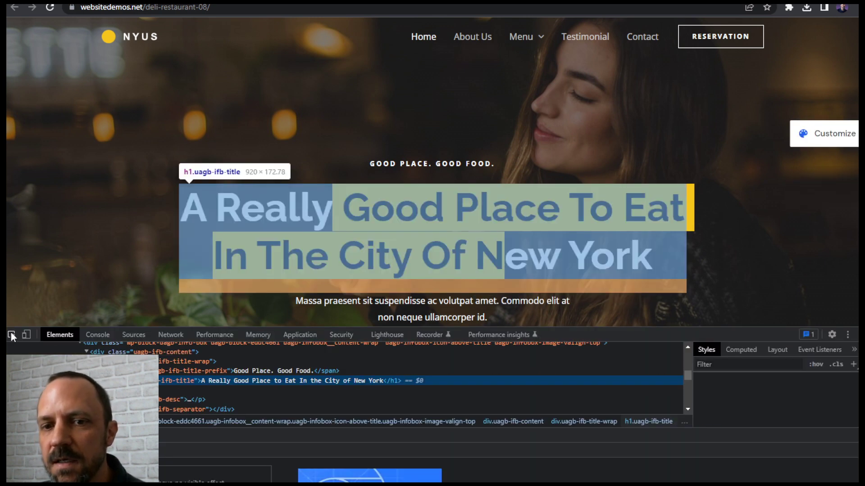
{"action": "left_click", "coordinate": [12, 334]}
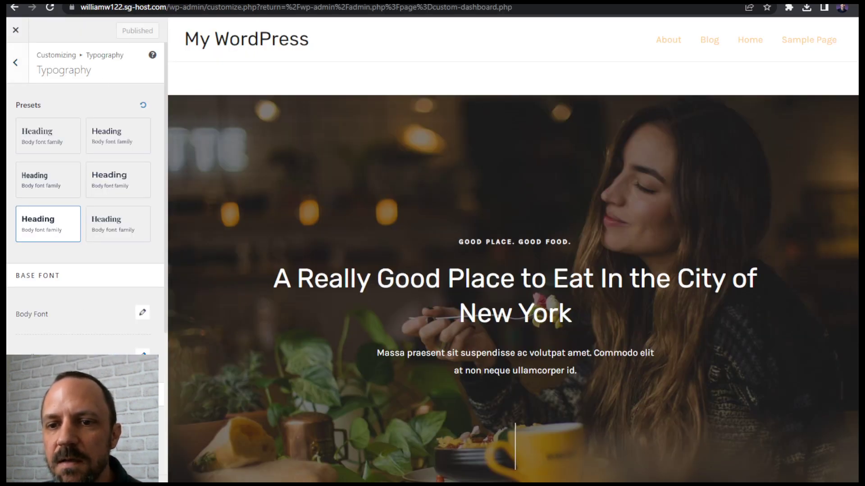
Step: Set the headings font family to Raleway
{"action": "left_click", "coordinate": [81, 354]}
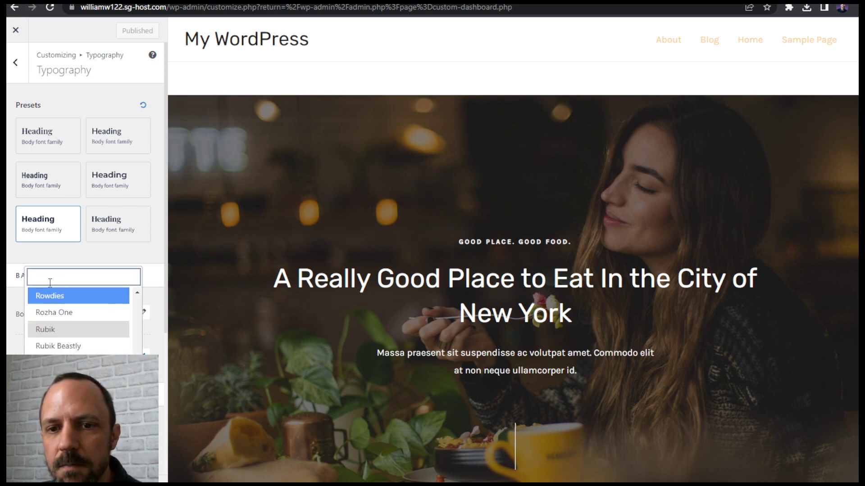
{"action": "type", "text": "ra"}
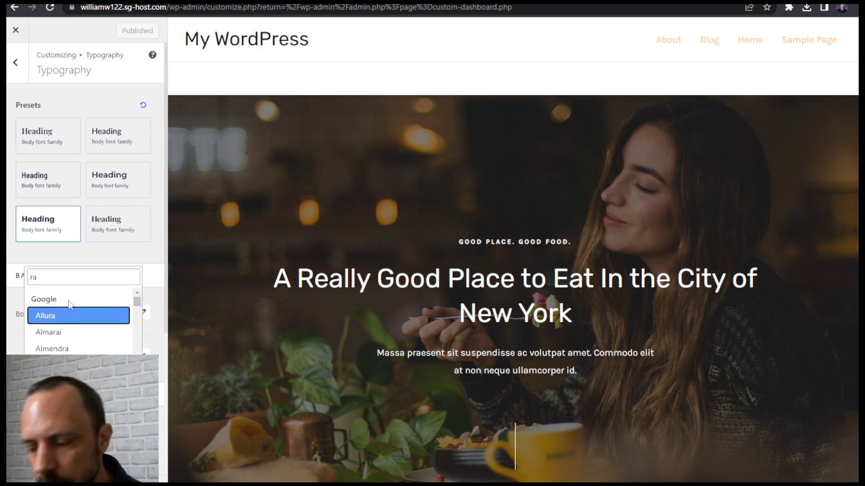
{"action": "type", "text": "le"}
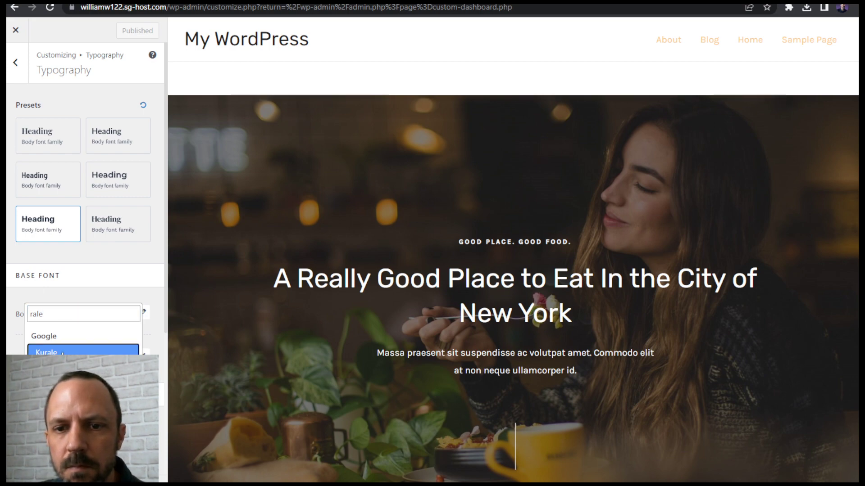
{"action": "key", "text": "Down"}
{"action": "key", "text": "Return"}
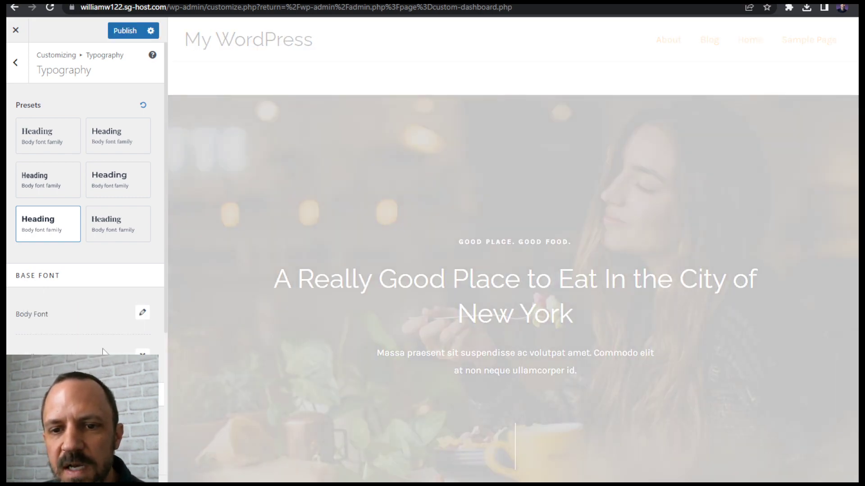
{"action": "scroll", "coordinate": [103, 343], "scroll_direction": "down", "scroll_amount": 3}
{"action": "scroll", "coordinate": [90, 289], "scroll_direction": "down", "scroll_amount": 2}
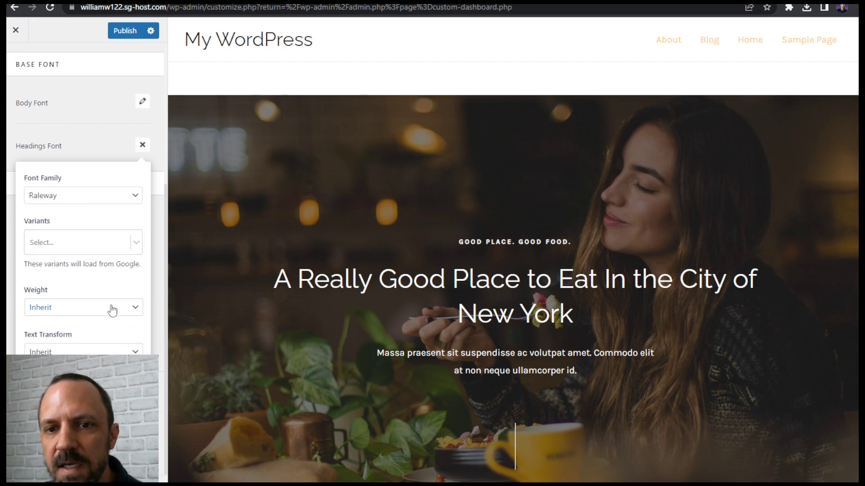
Step: Set the headings font weight to Bold 700 and close the headings font panel
{"action": "left_click", "coordinate": [112, 308]}
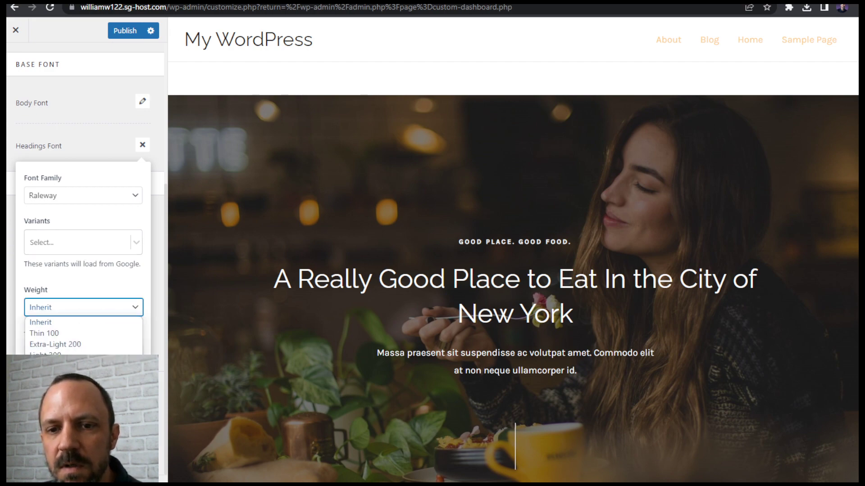
{"action": "left_click", "coordinate": [45, 399]}
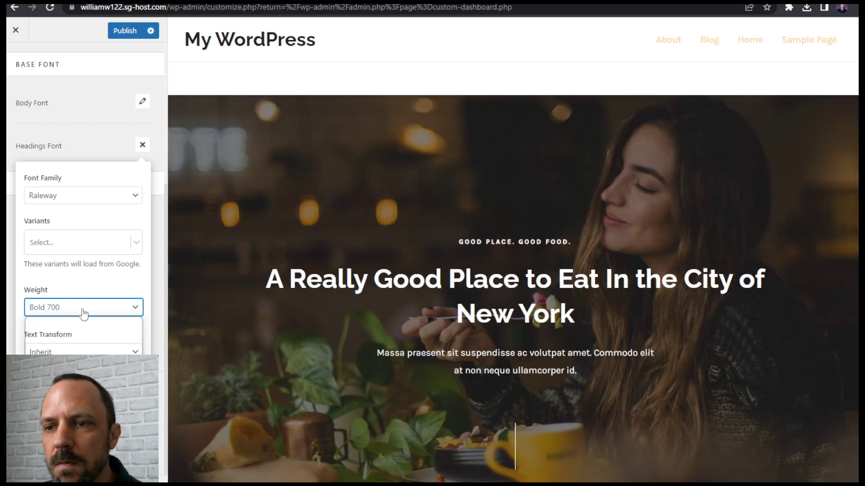
{"action": "left_click", "coordinate": [82, 311]}
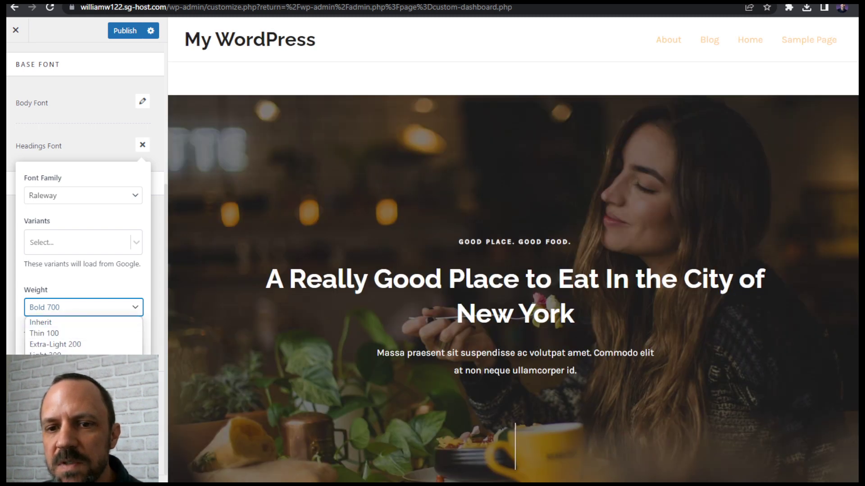
{"action": "left_click", "coordinate": [52, 387]}
{"action": "left_click", "coordinate": [81, 311]}
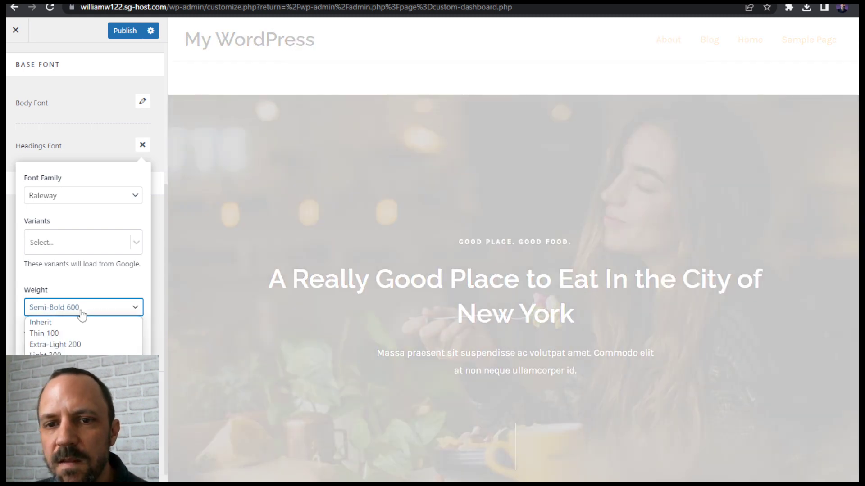
{"action": "left_click", "coordinate": [54, 400]}
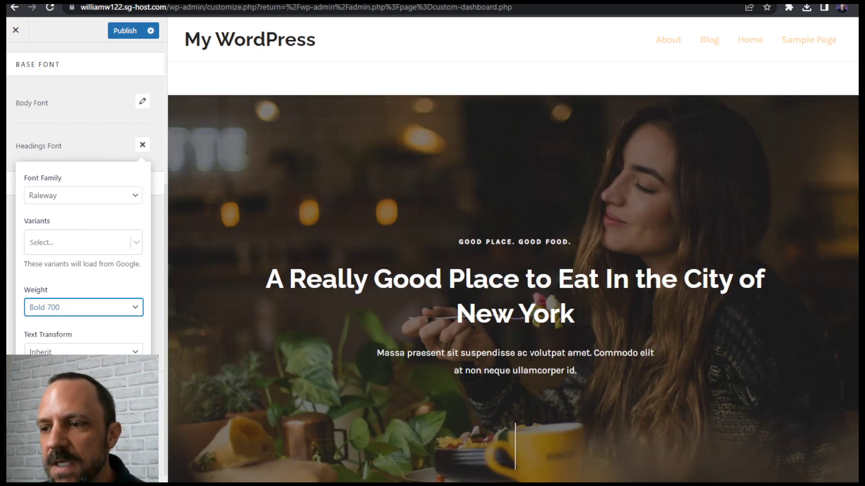
{"action": "left_click", "coordinate": [111, 142]}
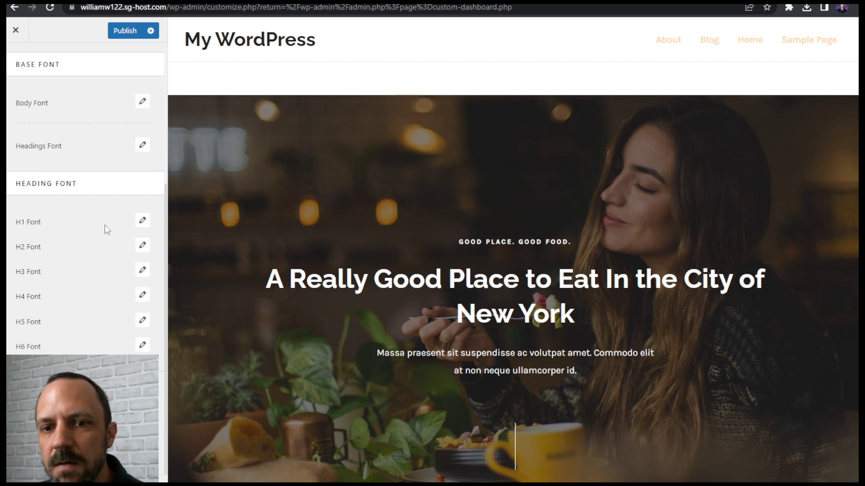
Step: Set the body font family to Open Sans
{"action": "left_click", "coordinate": [143, 102]}
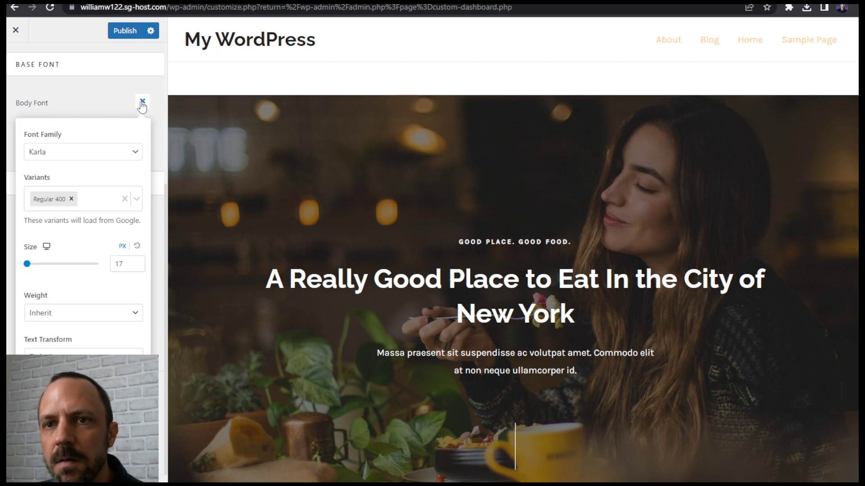
{"action": "left_click", "coordinate": [91, 154]}
{"action": "left_click", "coordinate": [86, 169]}
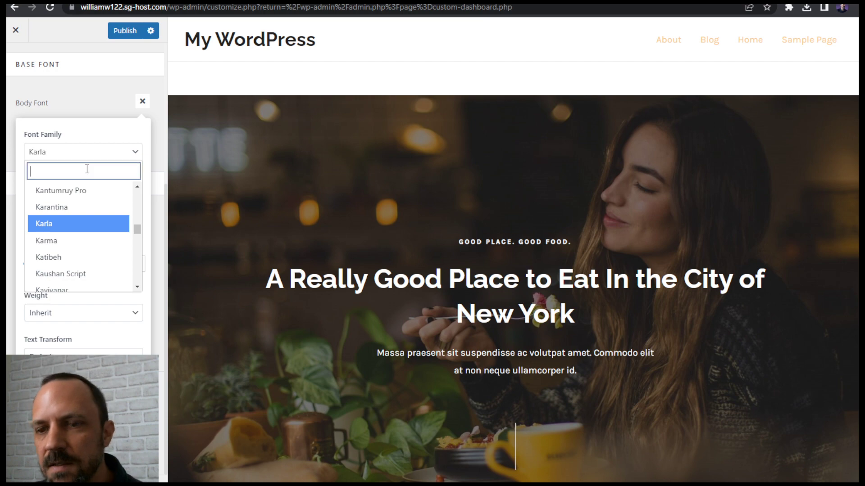
{"action": "type", "text": "open s"}
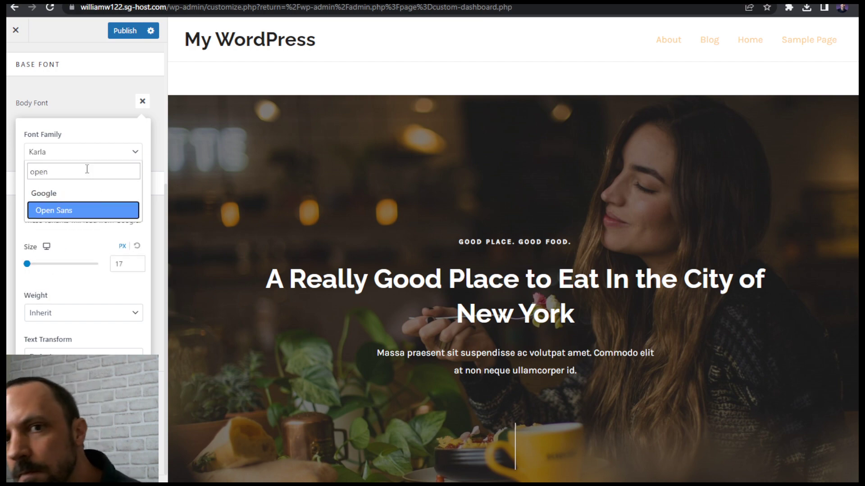
{"action": "left_click", "coordinate": [104, 210]}
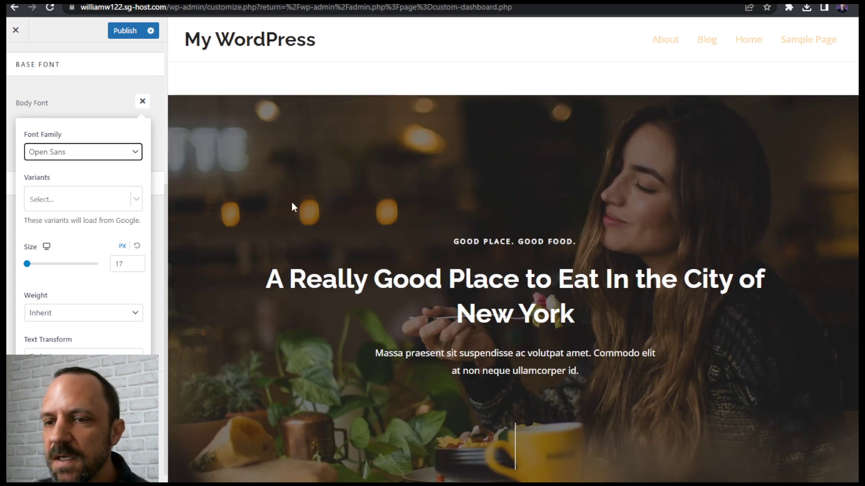
{"action": "left_click", "coordinate": [99, 91]}
Step: Publish the typography changes, check the preview, and go back to Global settings
{"action": "left_click", "coordinate": [125, 31]}
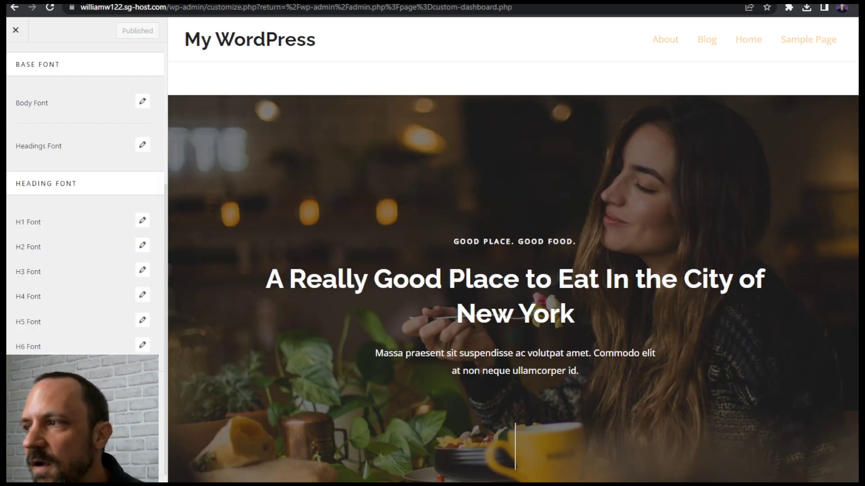
{"action": "scroll", "coordinate": [514, 270], "scroll_direction": "down", "scroll_amount": 20}
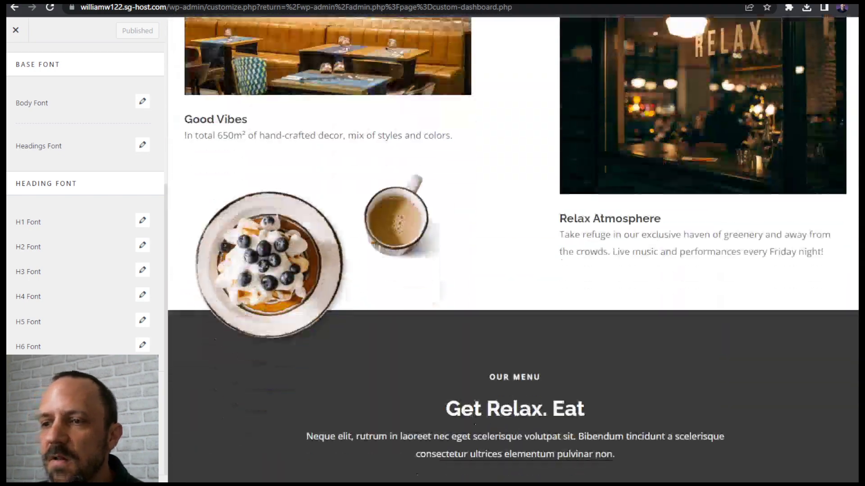
{"action": "scroll", "coordinate": [836, 265], "scroll_direction": "down", "scroll_amount": 10}
{"action": "scroll", "coordinate": [837, 266], "scroll_direction": "up", "scroll_amount": 5}
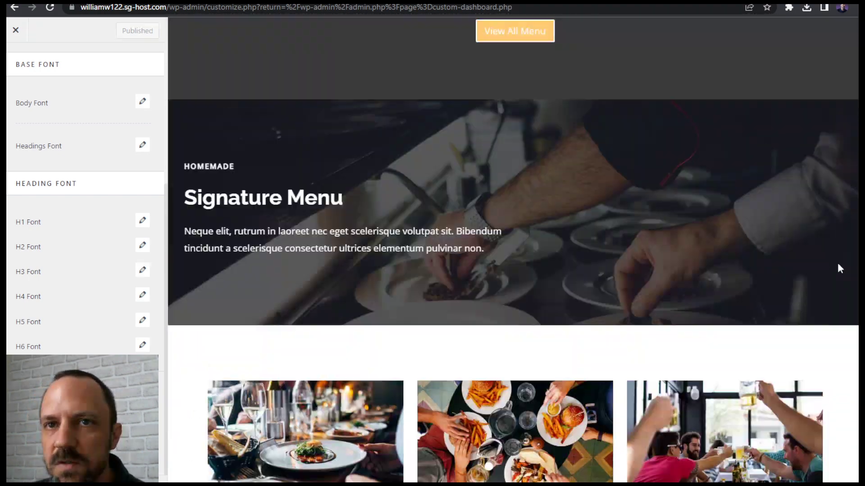
{"action": "scroll", "coordinate": [825, 156], "scroll_direction": "down", "scroll_amount": 10}
{"action": "scroll", "coordinate": [824, 149], "scroll_direction": "up", "scroll_amount": 8}
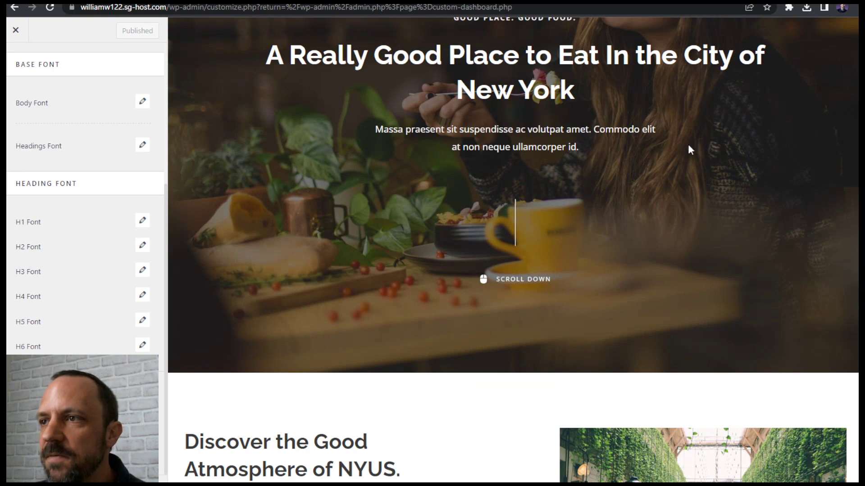
{"action": "scroll", "coordinate": [513, 246], "scroll_direction": "up", "scroll_amount": 4}
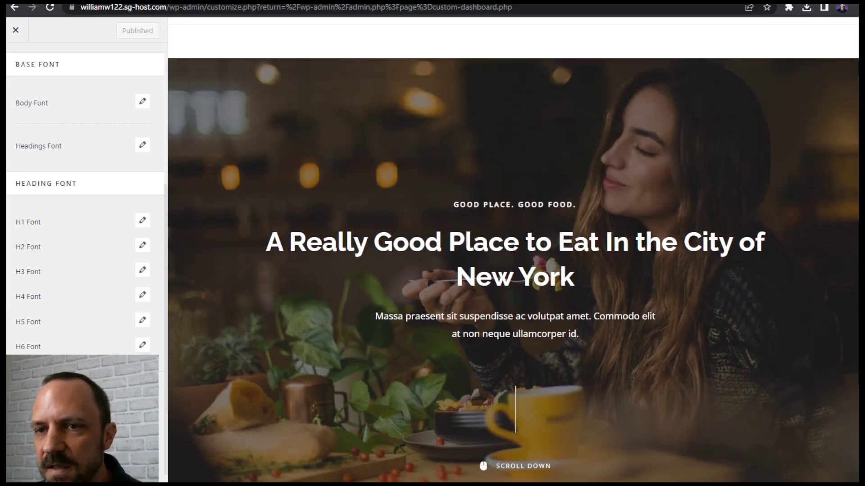
{"action": "key", "text": "ctrl+a"}
{"action": "scroll", "coordinate": [71, 127], "scroll_direction": "up", "scroll_amount": 5}
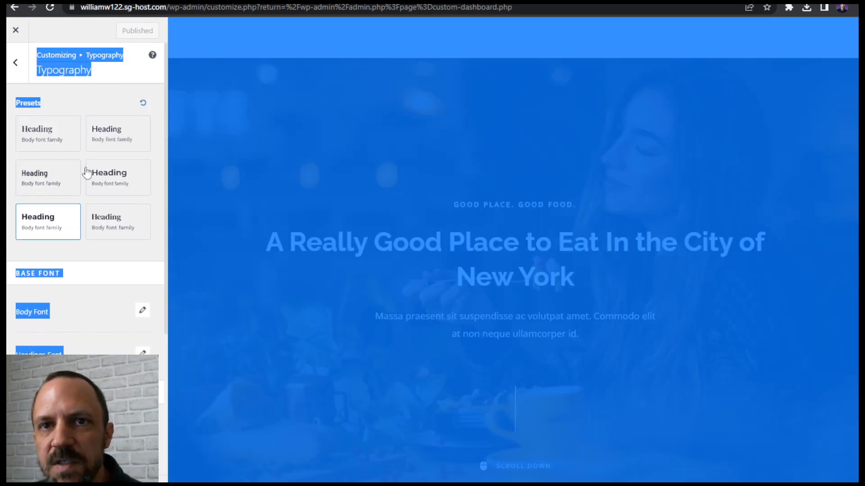
{"action": "left_click", "coordinate": [20, 72]}
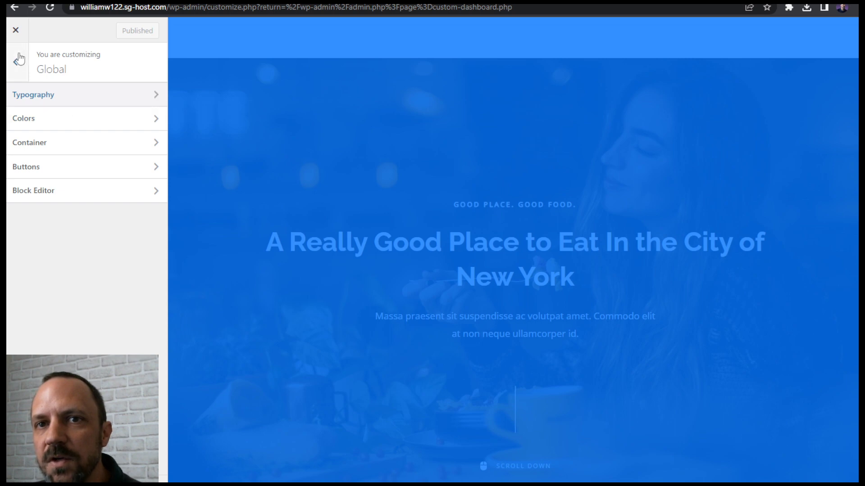
Step: Open the Global Colors settings in the customizer
{"action": "left_click", "coordinate": [18, 65]}
{"action": "left_click", "coordinate": [366, 180]}
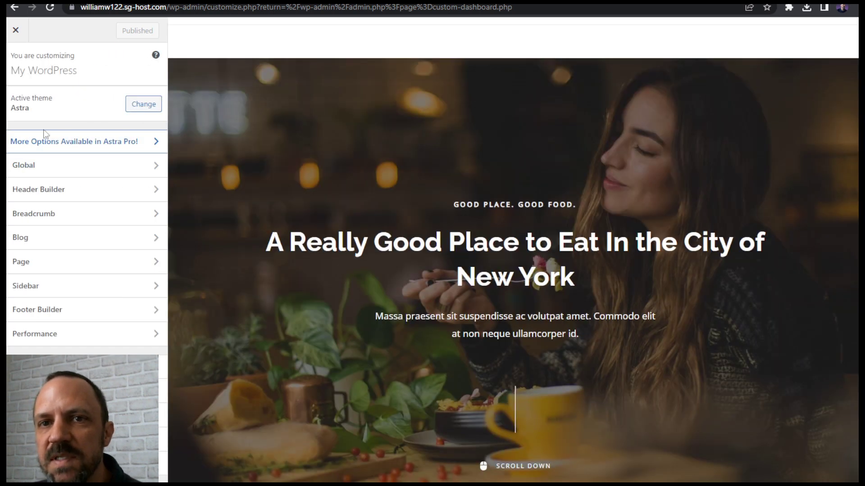
{"action": "left_click", "coordinate": [62, 167]}
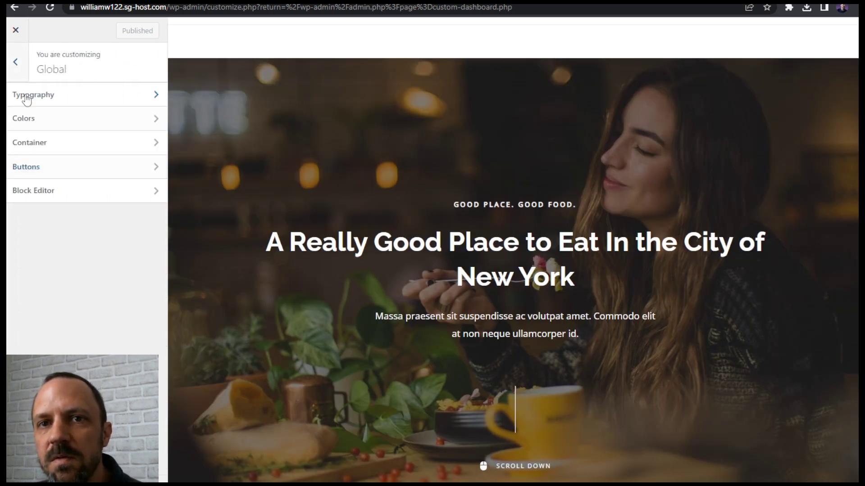
{"action": "left_click", "coordinate": [17, 68]}
{"action": "left_click", "coordinate": [68, 168]}
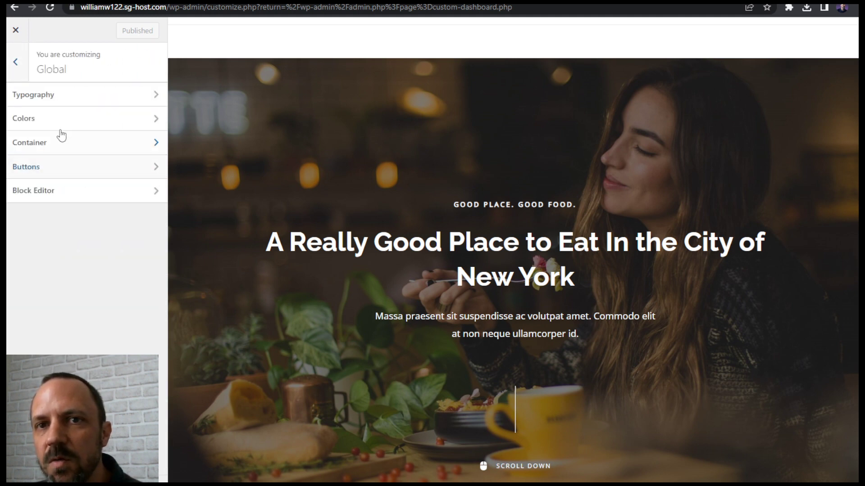
{"action": "left_click", "coordinate": [66, 117]}
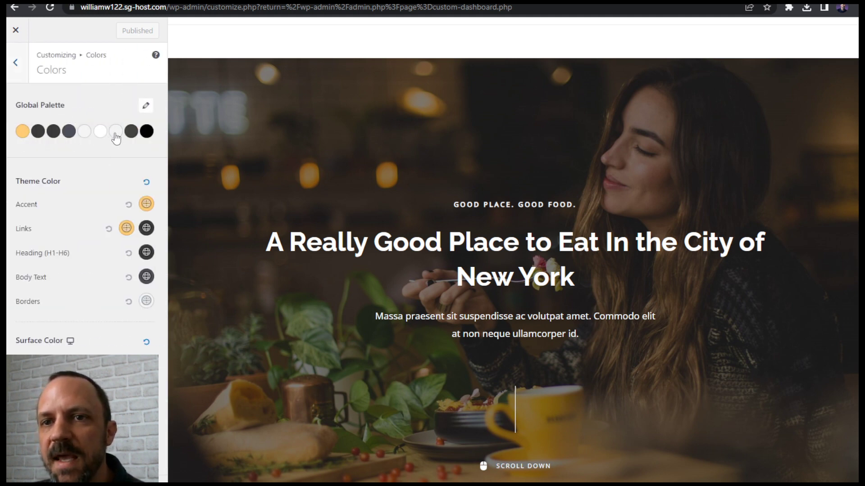
Step: Change the first global palette colour to purple
{"action": "left_click", "coordinate": [22, 132]}
{"action": "left_click", "coordinate": [123, 275]}
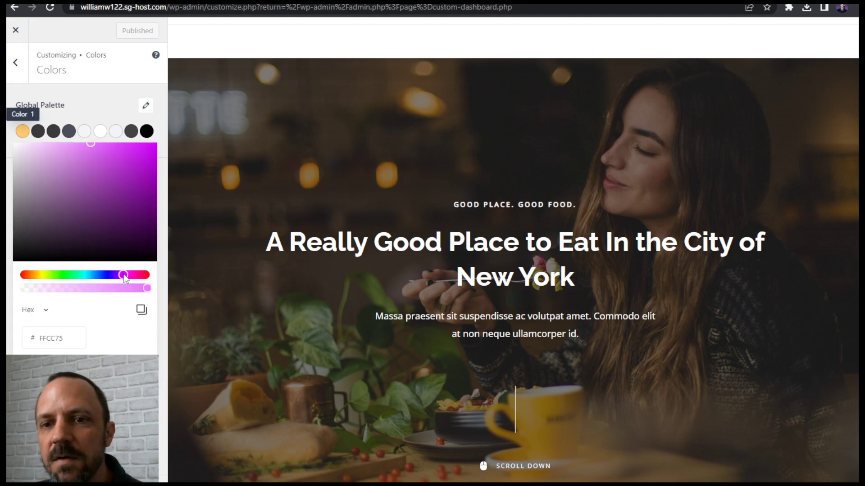
{"action": "scroll", "coordinate": [475, 336], "scroll_direction": "down", "scroll_amount": 20}
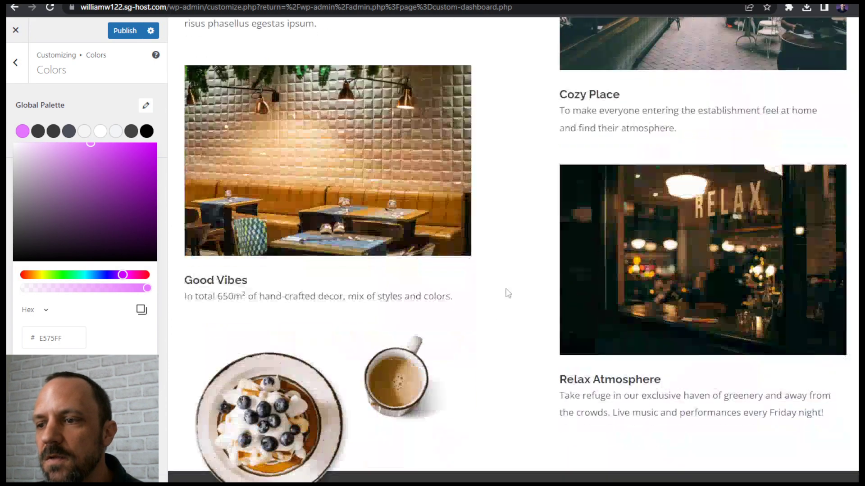
{"action": "scroll", "coordinate": [540, 258], "scroll_direction": "down", "scroll_amount": 1}
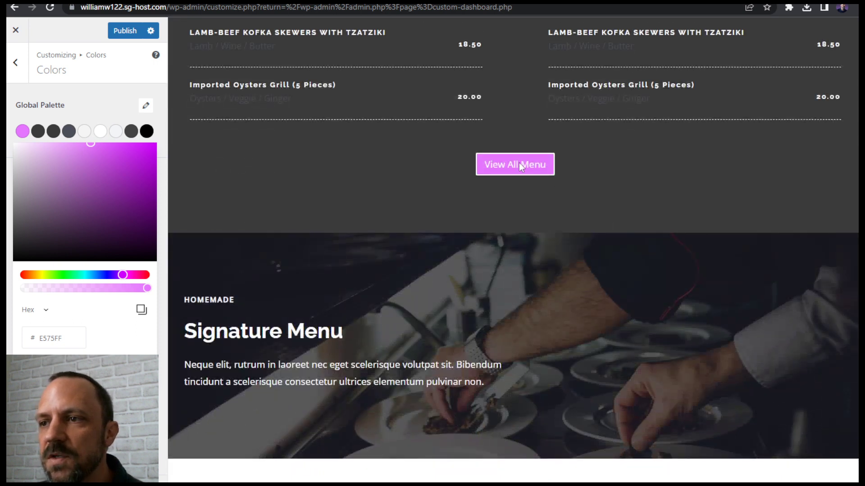
{"action": "left_click", "coordinate": [92, 109]}
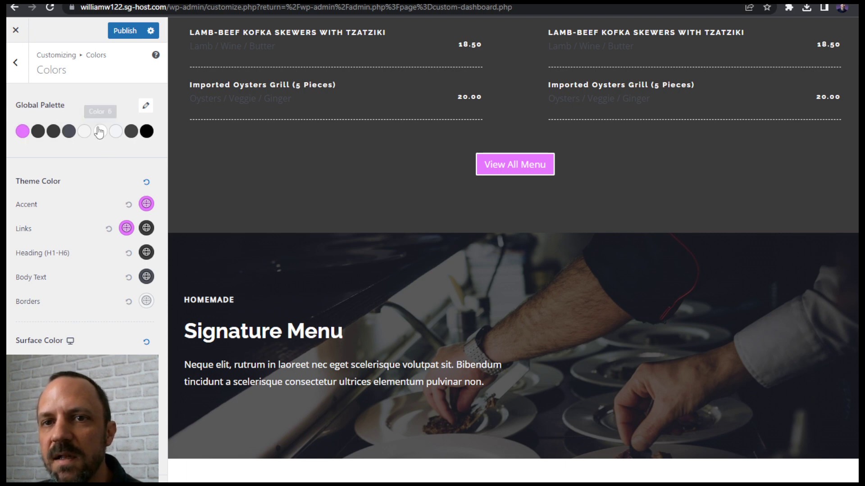
Step: Change palette Color 2 to dark navy #1B1B5E
{"action": "left_click", "coordinate": [38, 132]}
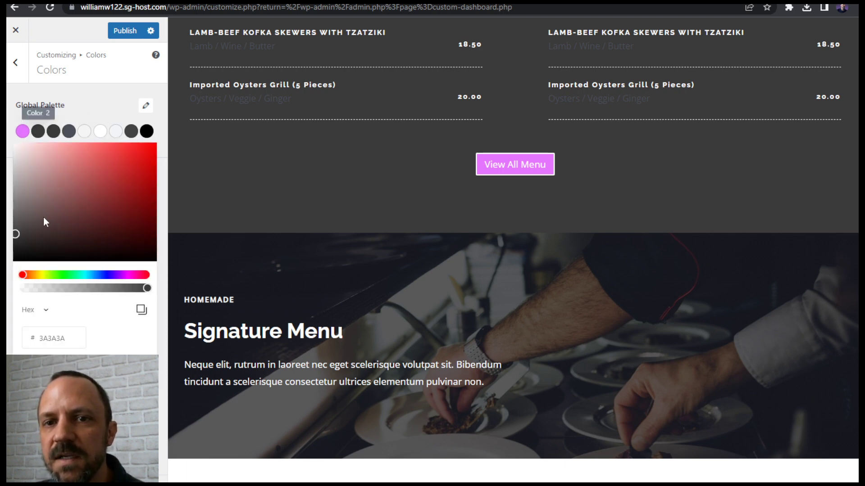
{"action": "left_click", "coordinate": [106, 276]}
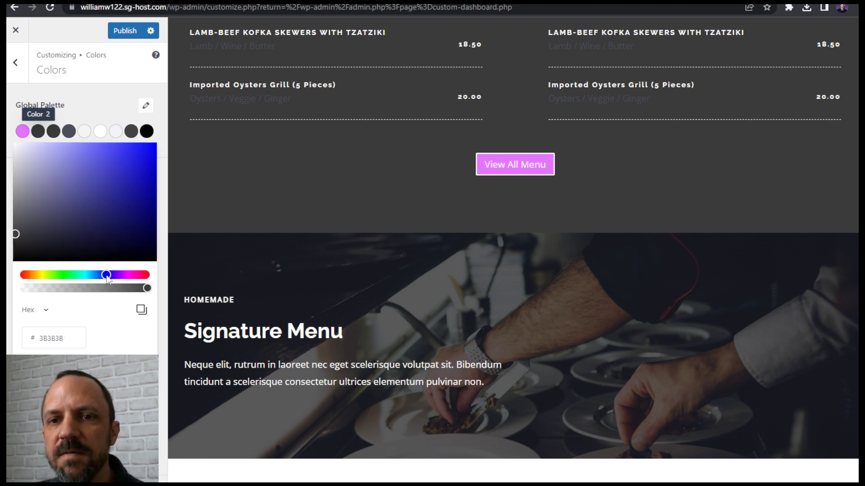
{"action": "left_click", "coordinate": [99, 240]}
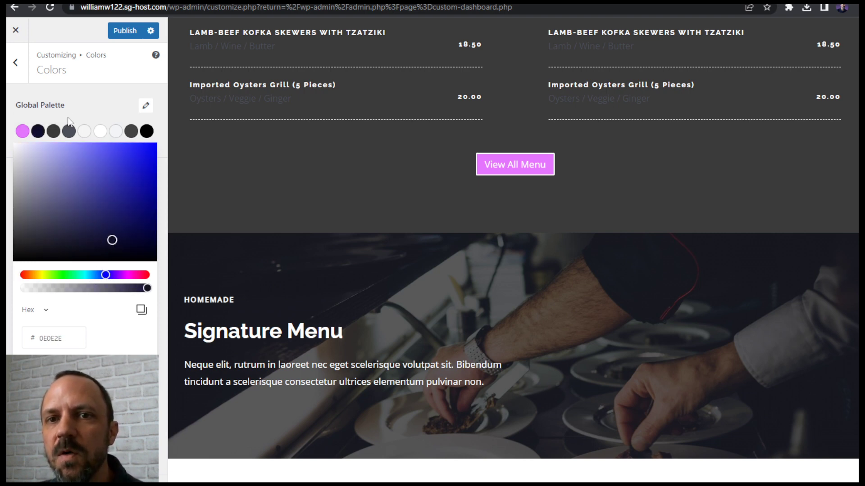
{"action": "left_click", "coordinate": [115, 218]}
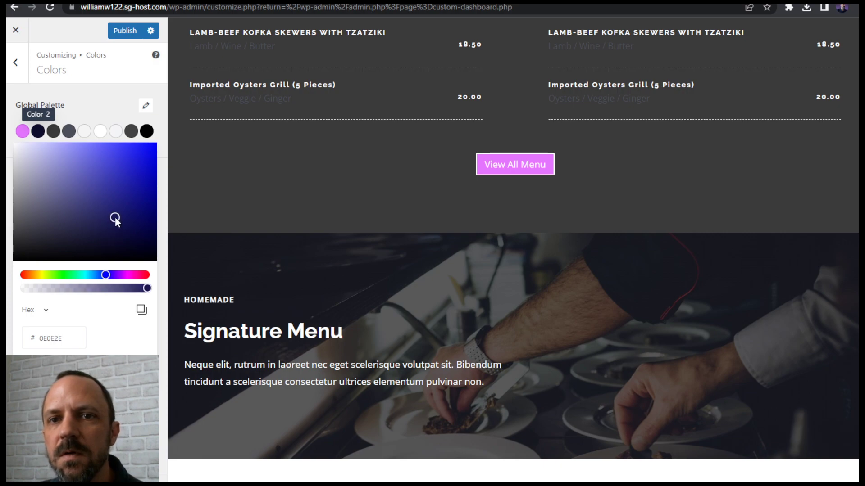
{"action": "left_click", "coordinate": [344, 187]}
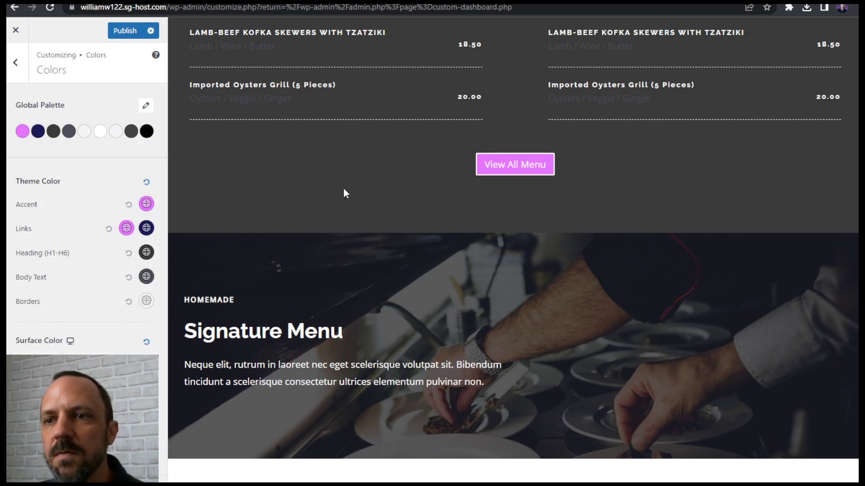
Step: Publish the new colour palette to the site
{"action": "scroll", "coordinate": [589, 277], "scroll_direction": "down", "scroll_amount": 10}
{"action": "scroll", "coordinate": [613, 288], "scroll_direction": "down", "scroll_amount": 5}
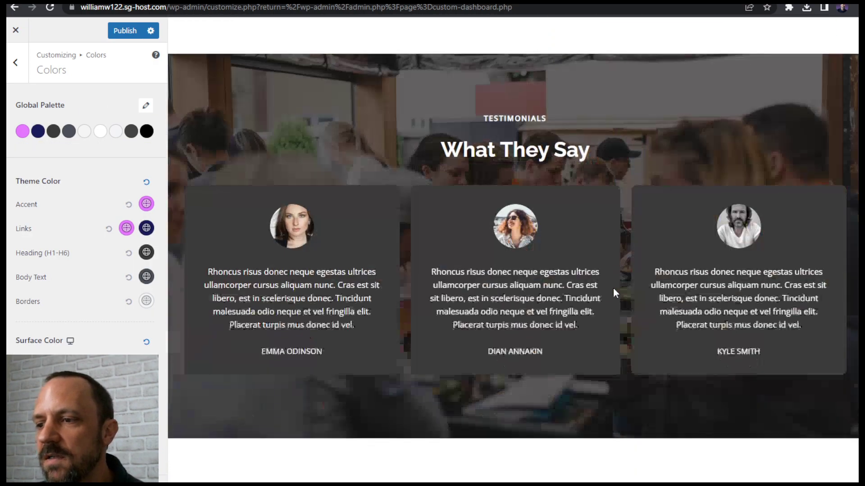
{"action": "scroll", "coordinate": [615, 287], "scroll_direction": "up", "scroll_amount": 10}
{"action": "scroll", "coordinate": [621, 282], "scroll_direction": "up", "scroll_amount": 10}
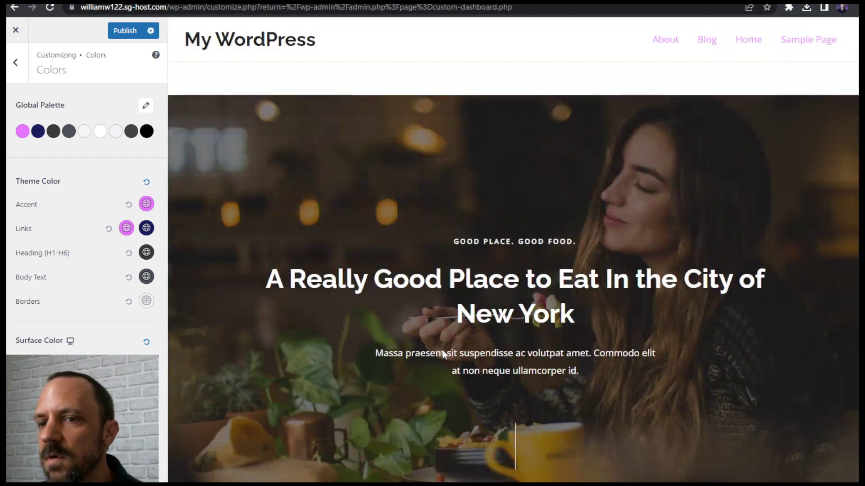
{"action": "left_click", "coordinate": [128, 35]}
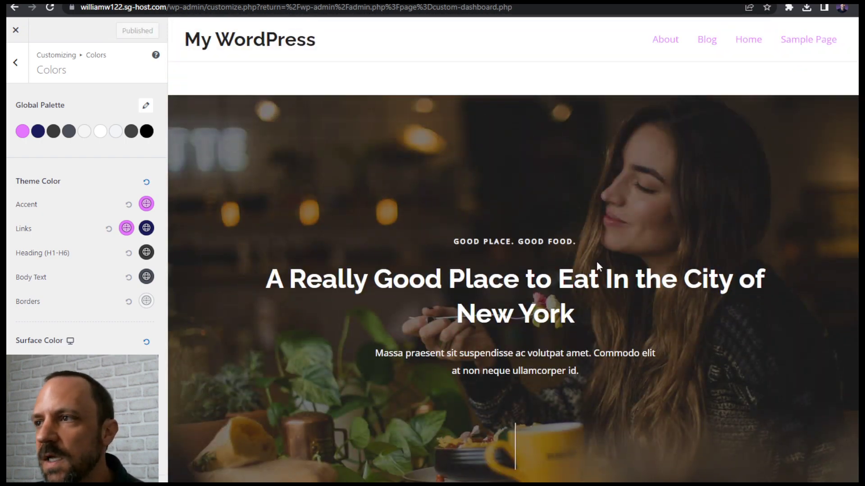
{"action": "scroll", "coordinate": [621, 279], "scroll_direction": "down", "scroll_amount": 10}
{"action": "scroll", "coordinate": [666, 220], "scroll_direction": "up", "scroll_amount": 10}
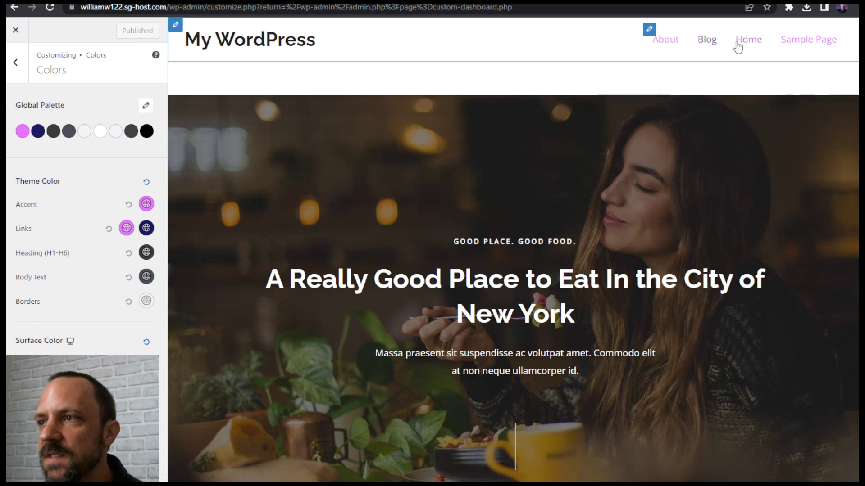
Step: Look over the Global Buttons style settings
{"action": "left_click", "coordinate": [15, 62]}
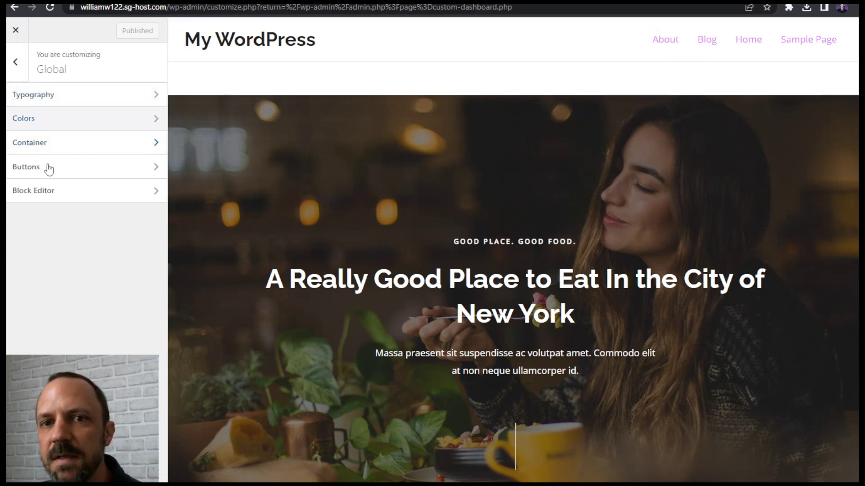
{"action": "left_click", "coordinate": [64, 168]}
{"action": "scroll", "coordinate": [82, 208], "scroll_direction": "down", "scroll_amount": 2}
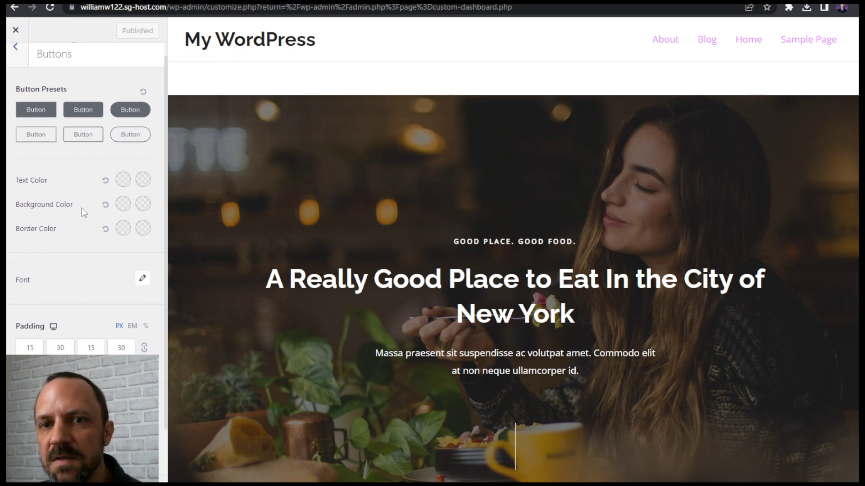
{"action": "scroll", "coordinate": [80, 255], "scroll_direction": "up", "scroll_amount": 2}
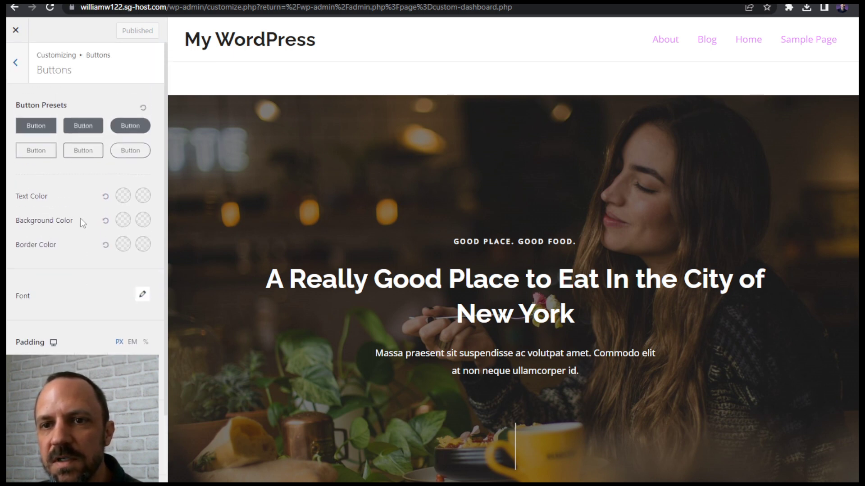
Step: Back out to the main customizer panel and close it
{"action": "left_click", "coordinate": [14, 65]}
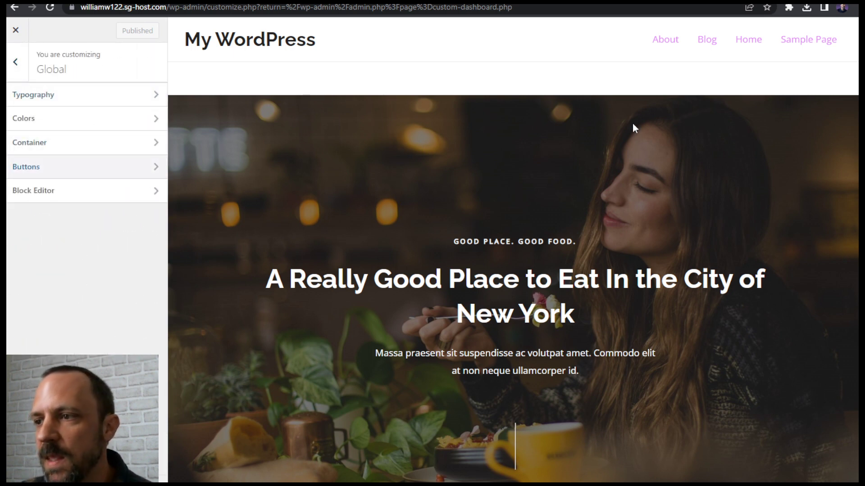
{"action": "scroll", "coordinate": [850, 81], "scroll_direction": "down", "scroll_amount": 15}
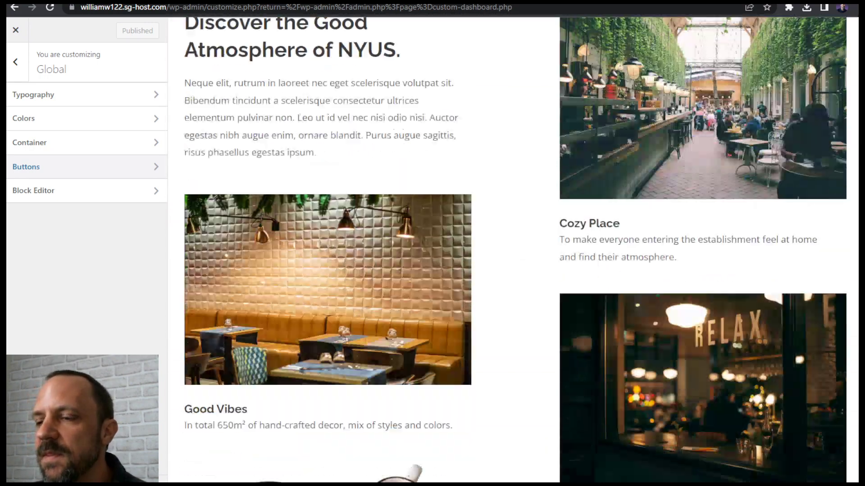
{"action": "scroll", "coordinate": [826, 130], "scroll_direction": "down", "scroll_amount": 10}
{"action": "scroll", "coordinate": [826, 130], "scroll_direction": "up", "scroll_amount": 15}
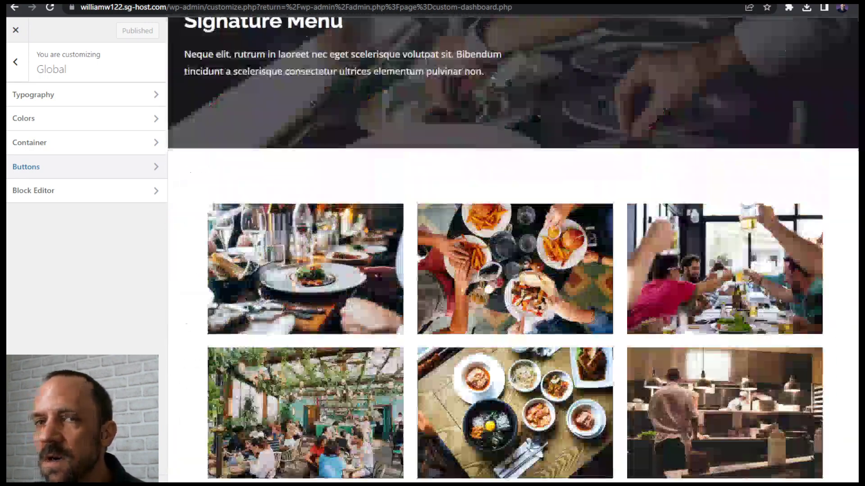
{"action": "left_click", "coordinate": [8, 79]}
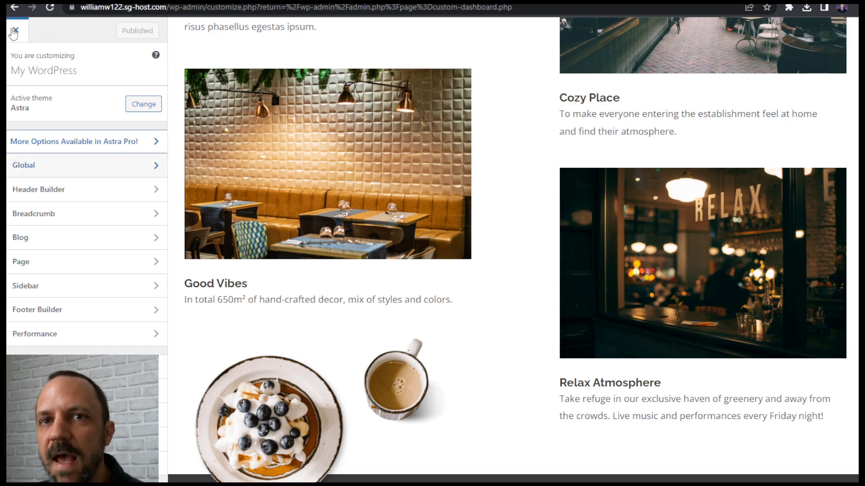
{"action": "left_click", "coordinate": [16, 30]}
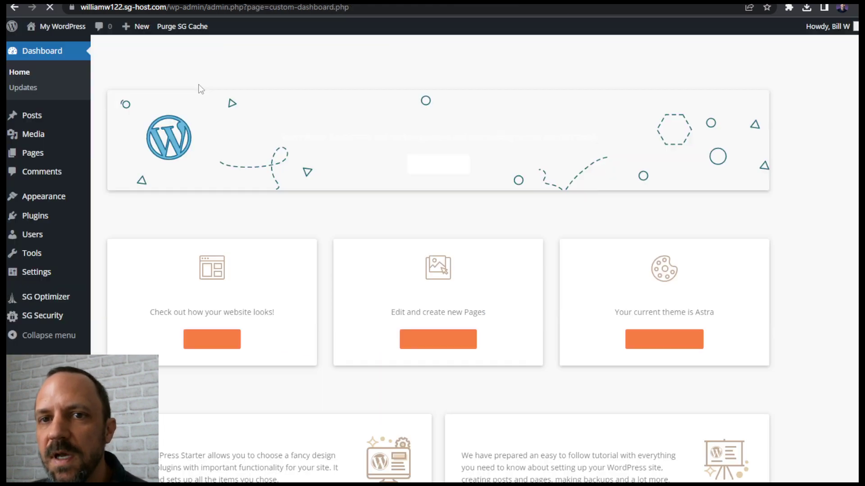
Step: From the Pages list, open the published Home page in the block editor
{"action": "mouse_move", "coordinate": [33, 156]}
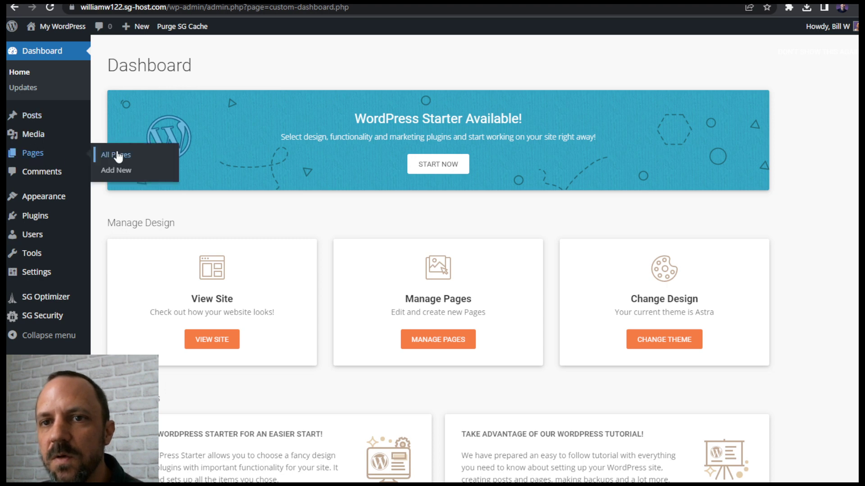
{"action": "left_click", "coordinate": [110, 174]}
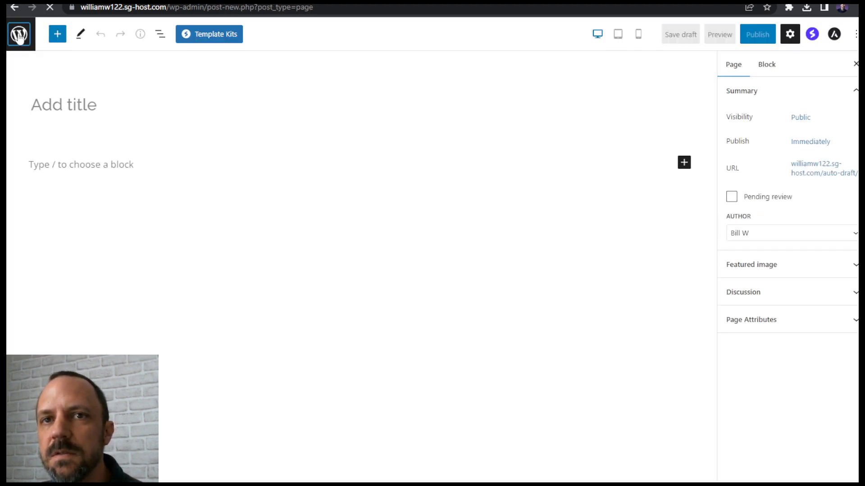
{"action": "left_click", "coordinate": [19, 35]}
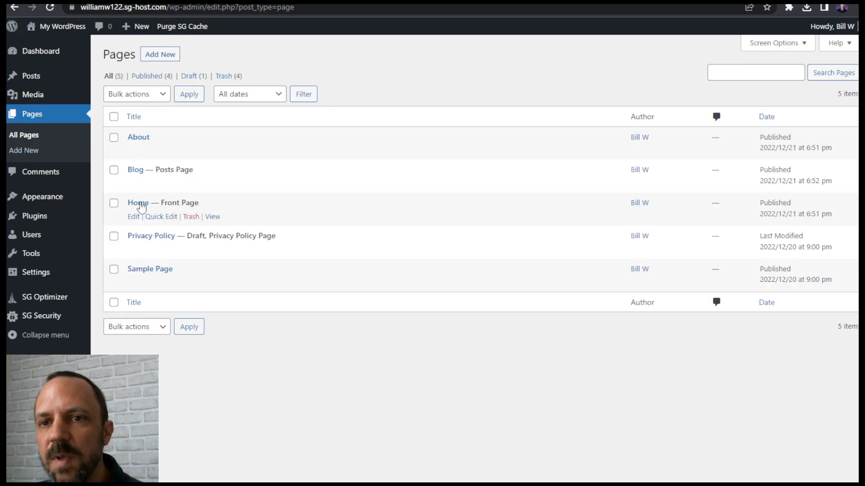
{"action": "left_click", "coordinate": [134, 217]}
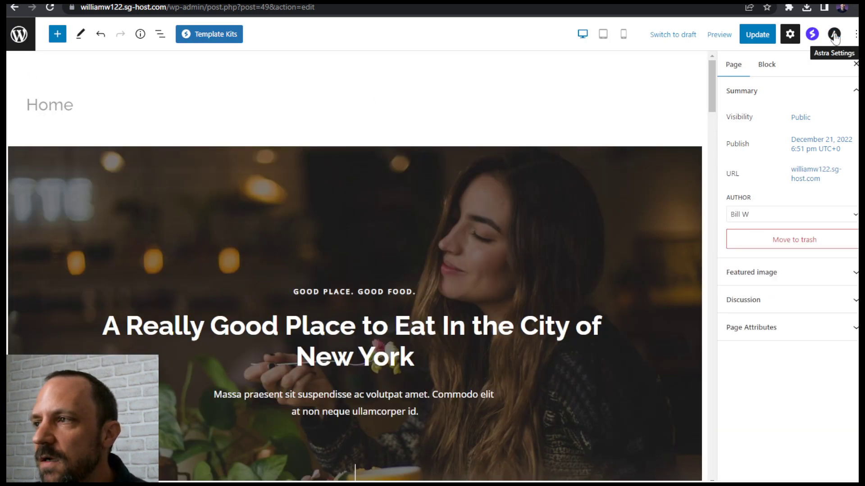
Step: Review the Home page's Astra Advanced Settings, including the Transparent Header option
{"action": "left_click", "coordinate": [835, 36]}
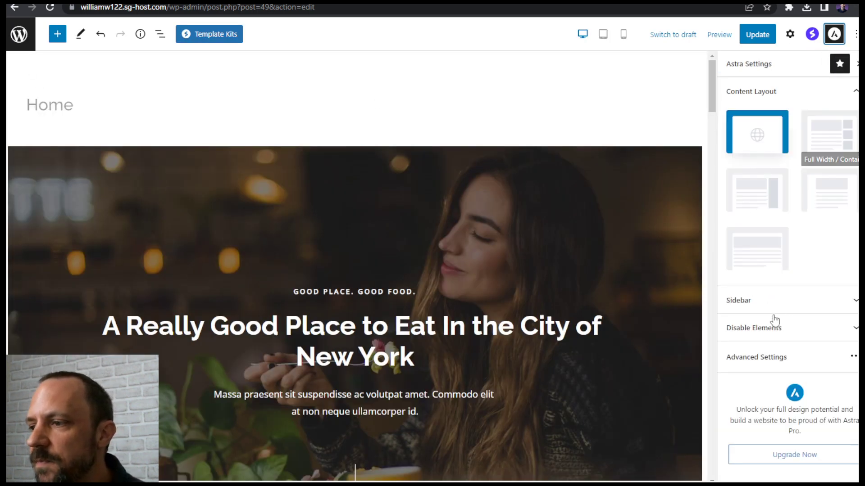
{"action": "left_click", "coordinate": [750, 358]}
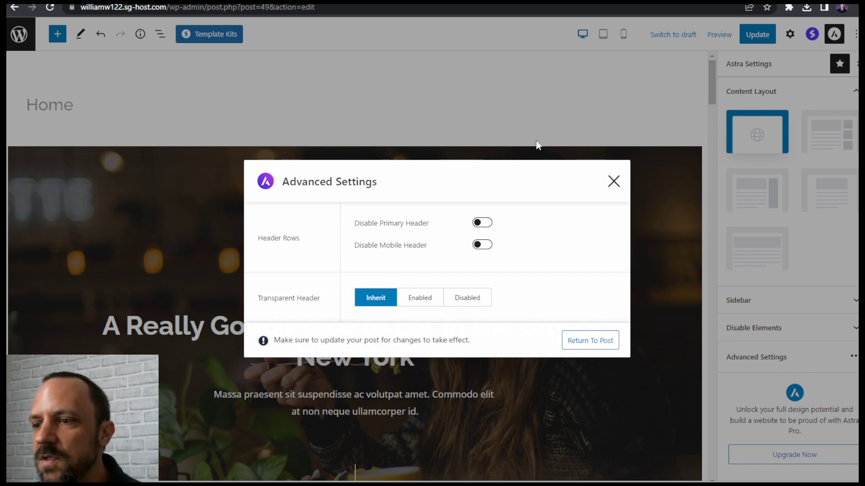
{"action": "left_click", "coordinate": [613, 181]}
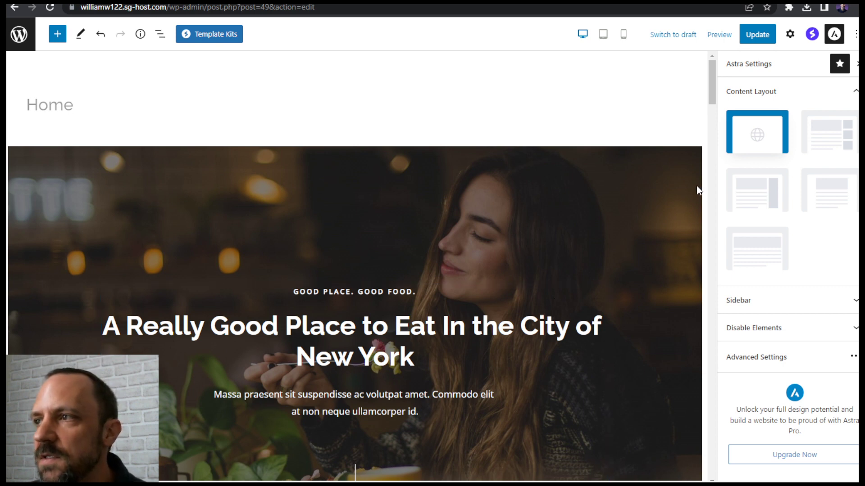
Step: Update the Home page to save its changes
{"action": "left_click", "coordinate": [757, 34]}
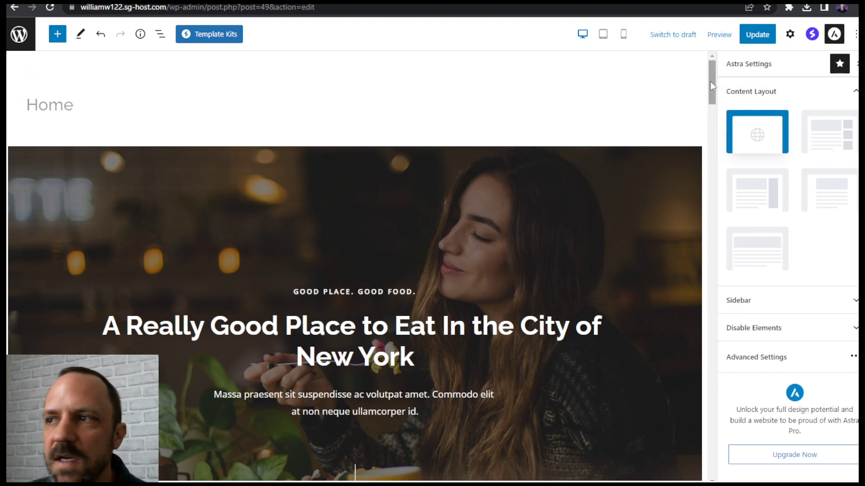
{"action": "mouse_move", "coordinate": [710, 82]}
{"action": "left_mouse_down"}
{"action": "mouse_move", "coordinate": [712, 114]}
{"action": "mouse_move", "coordinate": [711, 82]}
{"action": "left_mouse_up"}
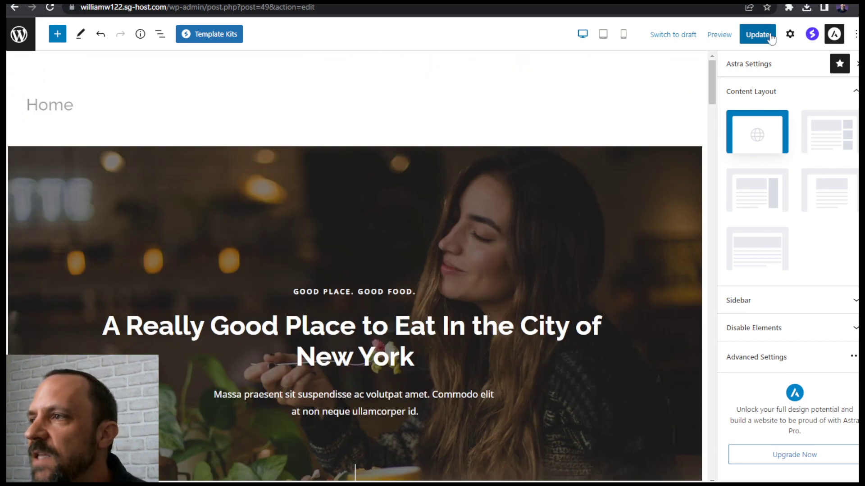
{"action": "left_click", "coordinate": [751, 36]}
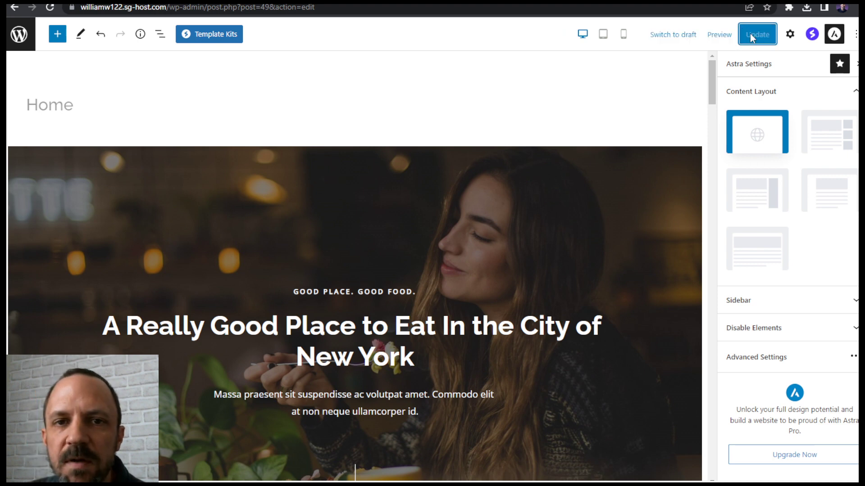